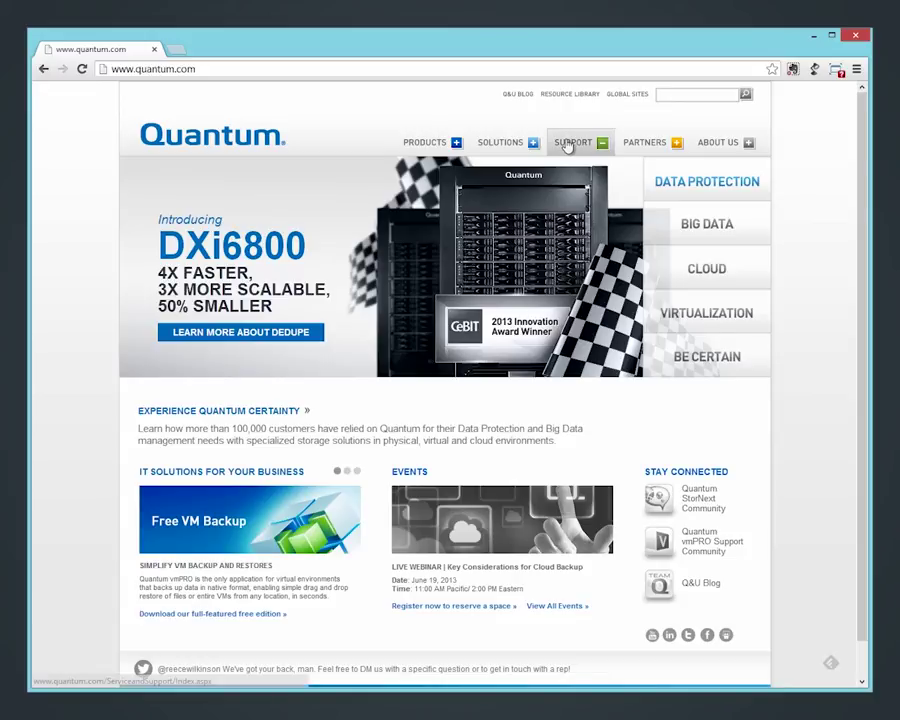
Step: Browse Quantum.com Support to the DXi6800 product page and show its Documentation downloads
left_click(571, 143)
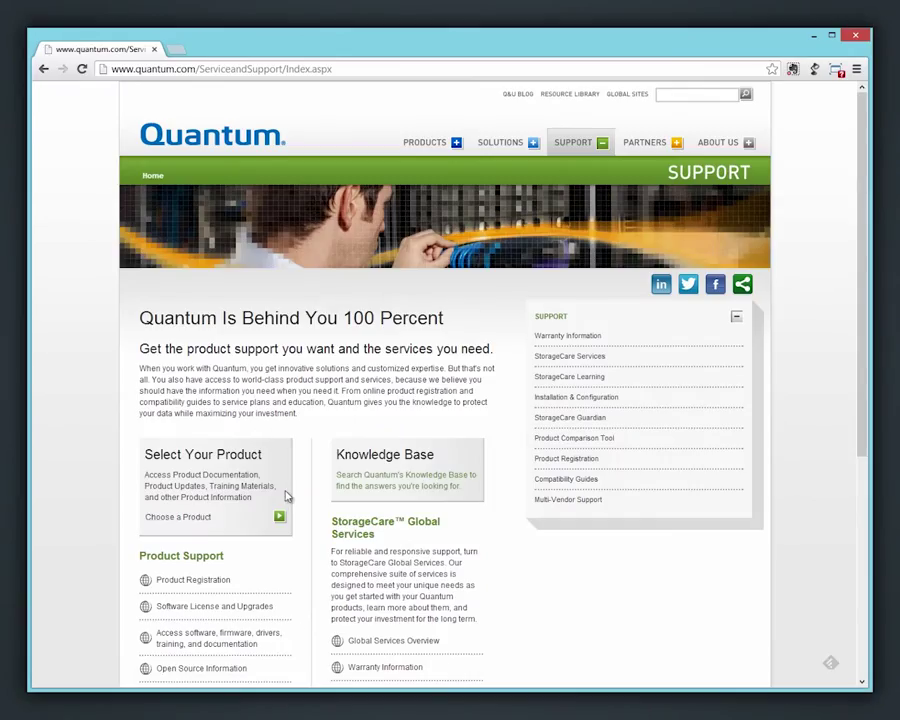
left_click(280, 516)
mouse_move(356, 499)
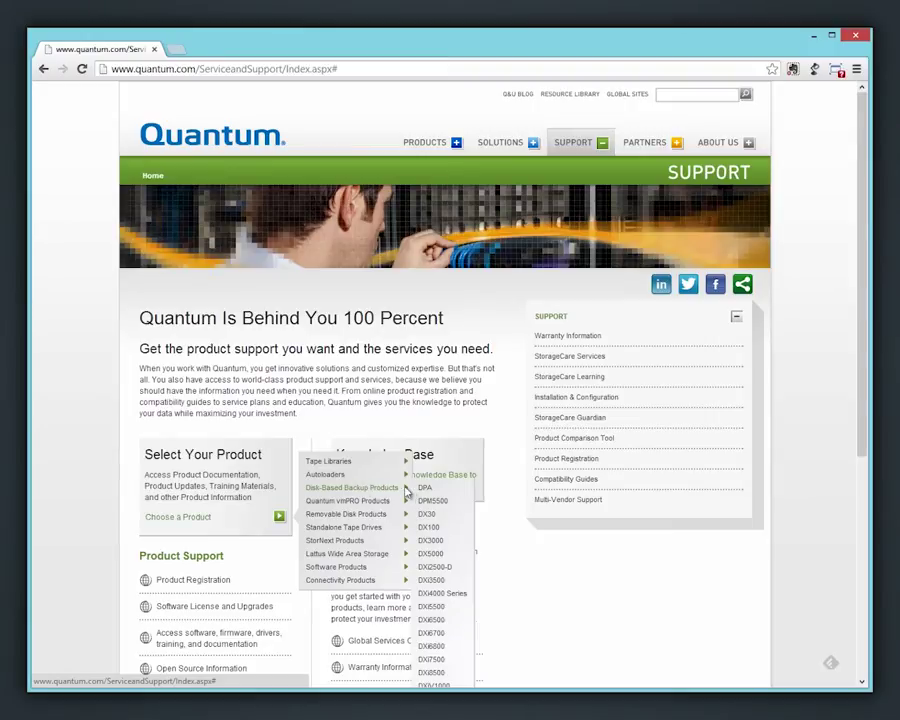
left_click(440, 646)
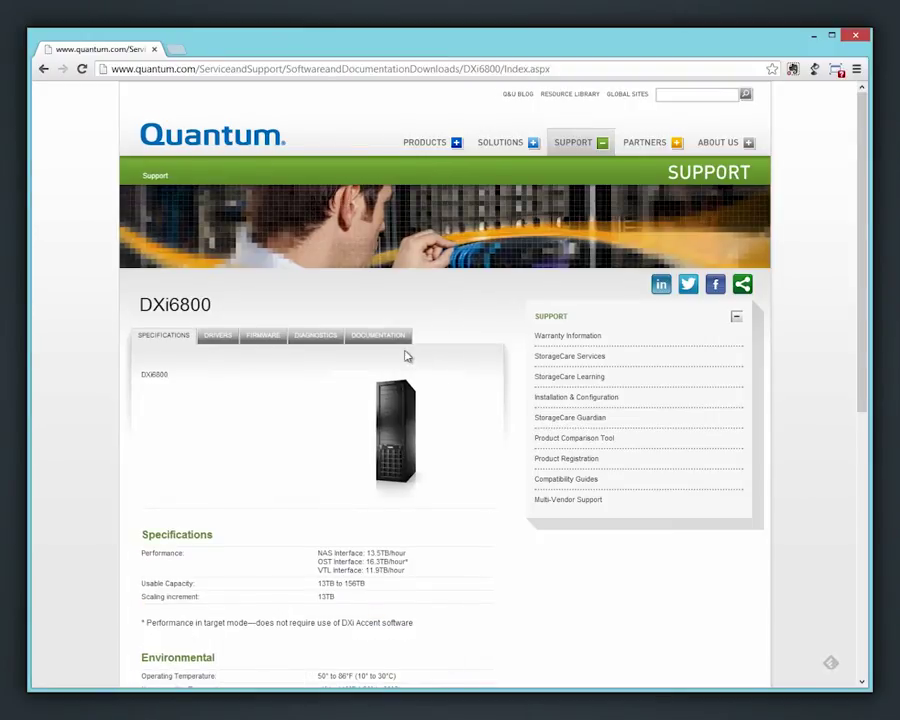
left_click(393, 343)
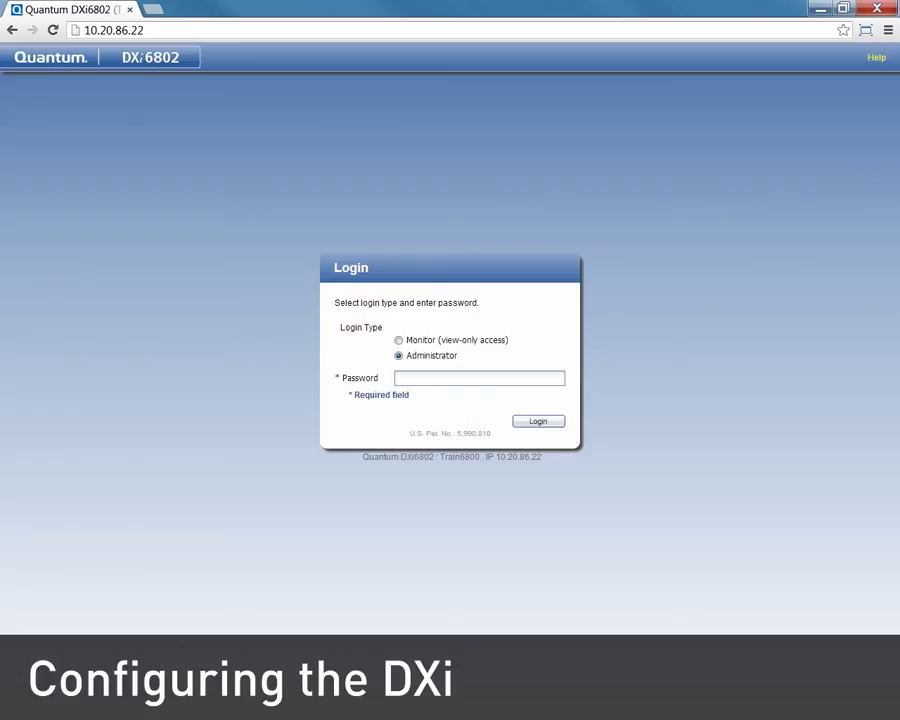
Step: Log in as Administrator and begin adding a partition under Configuration > VTL
type("********")
key("Return")
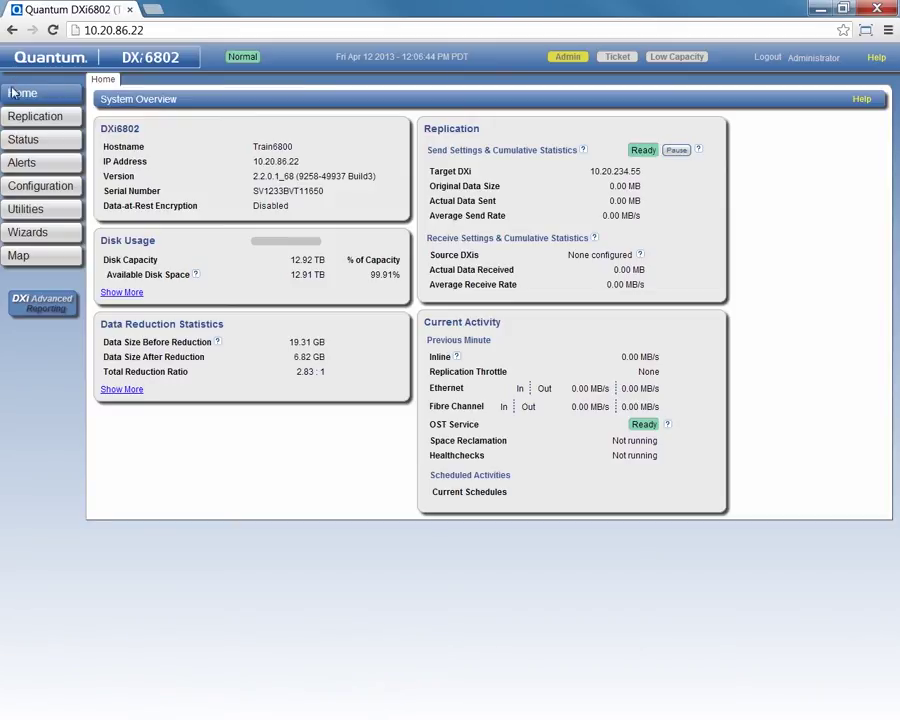
left_click(17, 189)
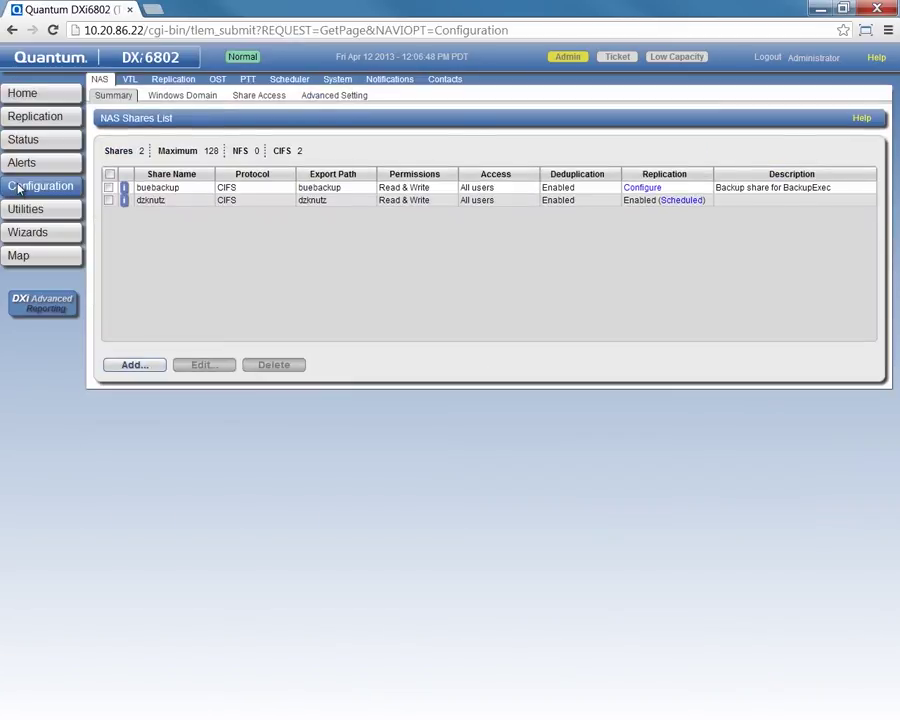
left_click(129, 80)
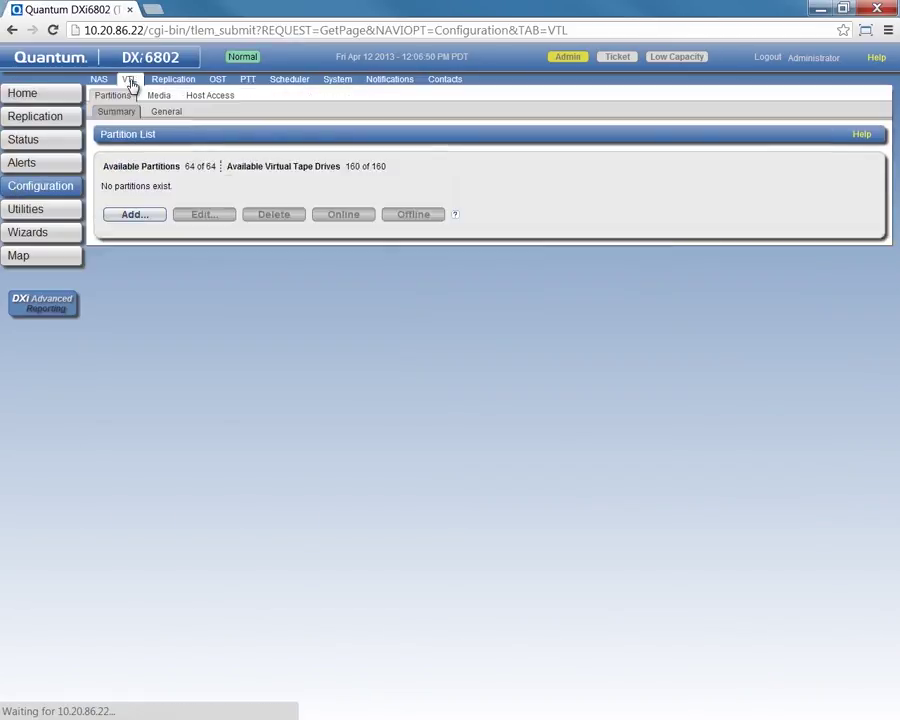
left_click(134, 215)
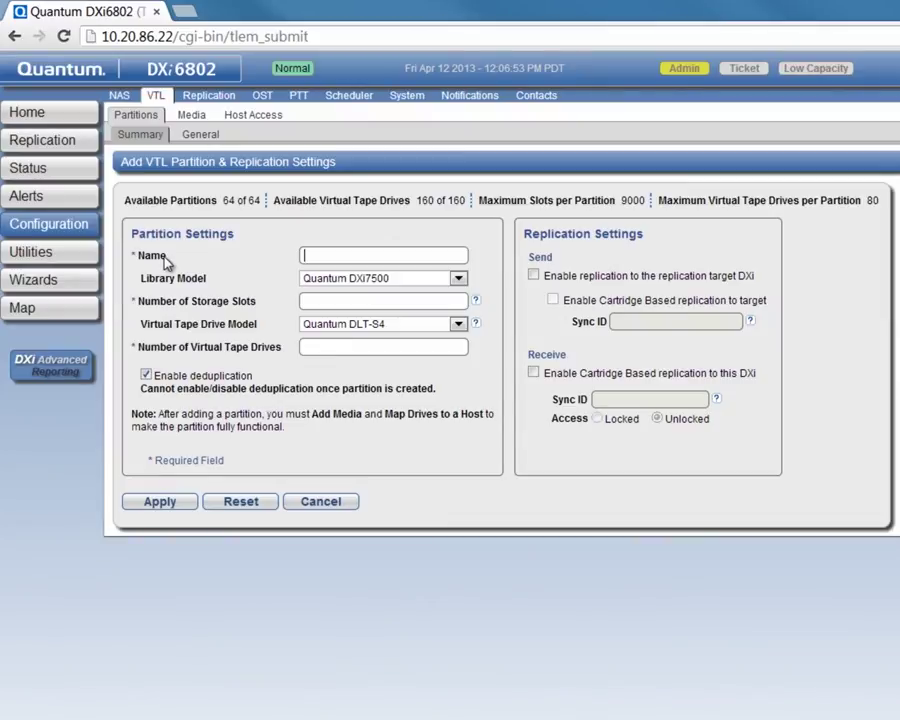
Step: Create partition TestVTL with a Quantum Scalar i6000 library, 100 slots and five IBM LTO-4 drives
type("TestVTL")
left_click(459, 280)
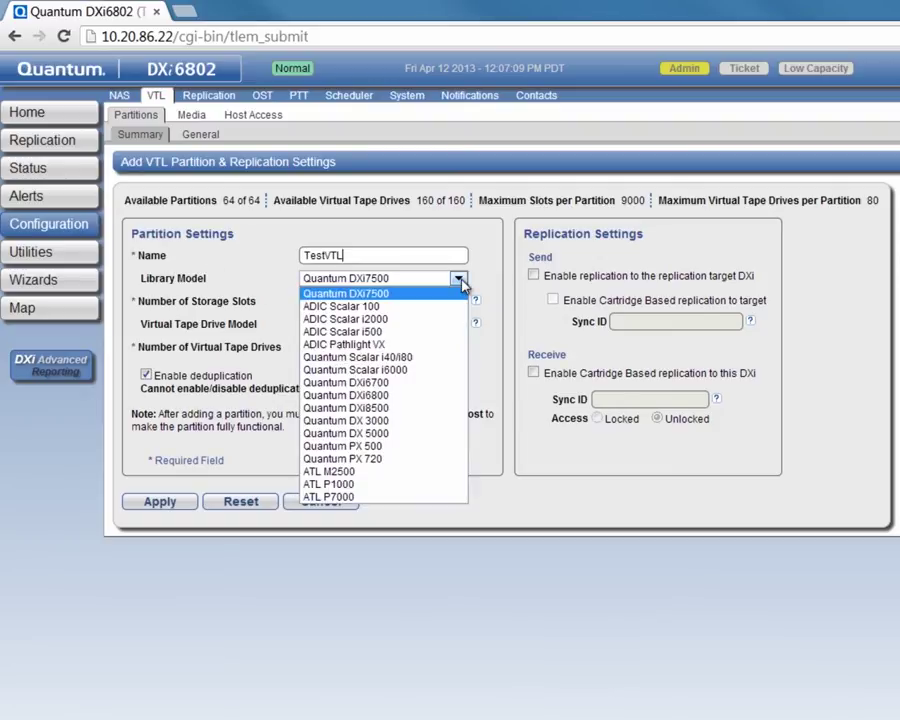
left_click(422, 372)
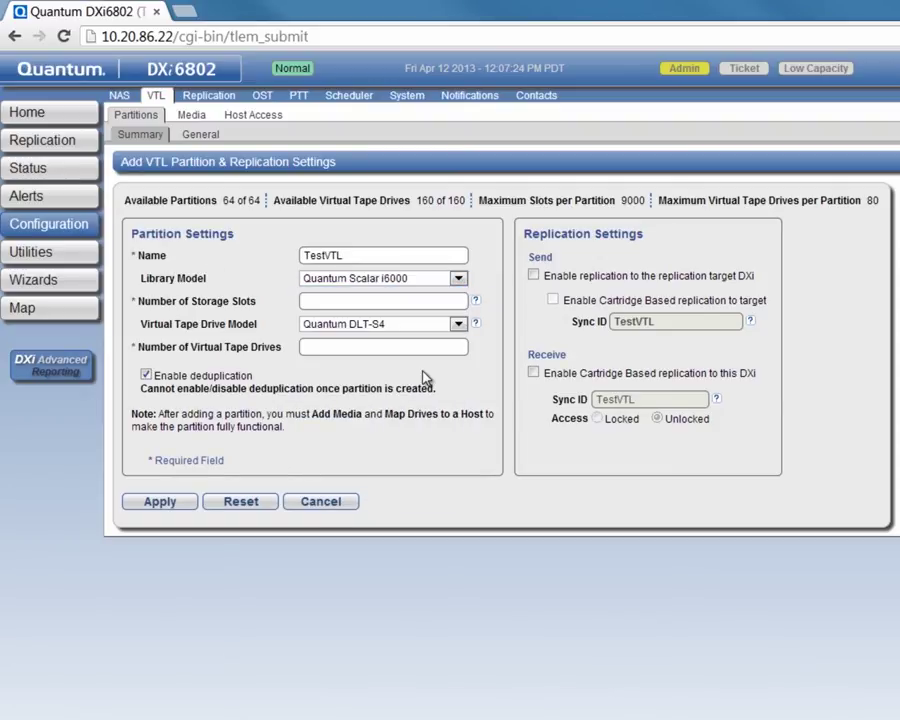
key("Tab")
type("100")
left_click(456, 326)
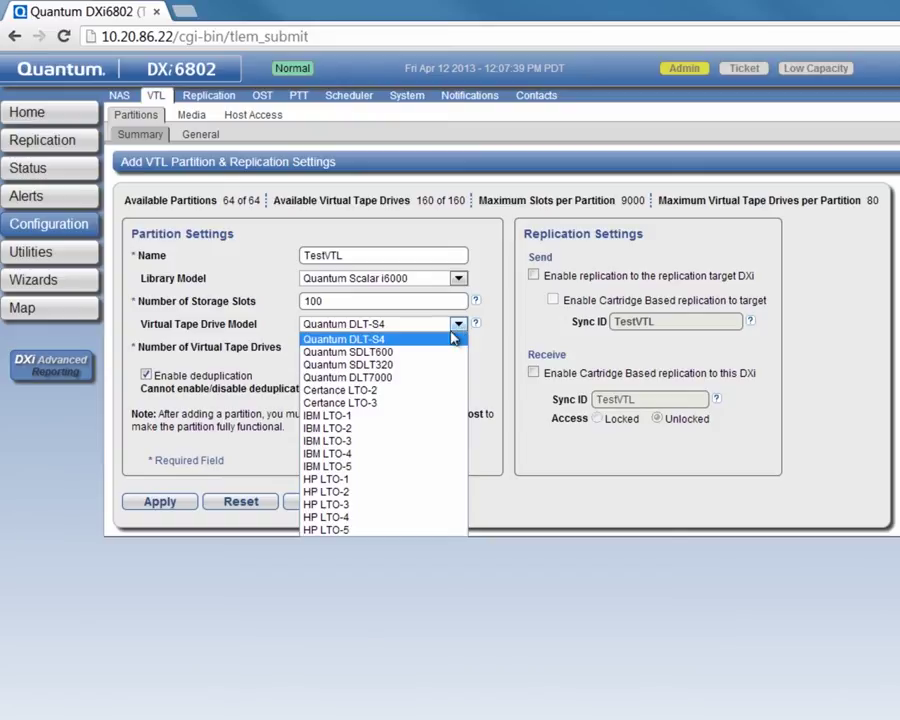
left_click(417, 457)
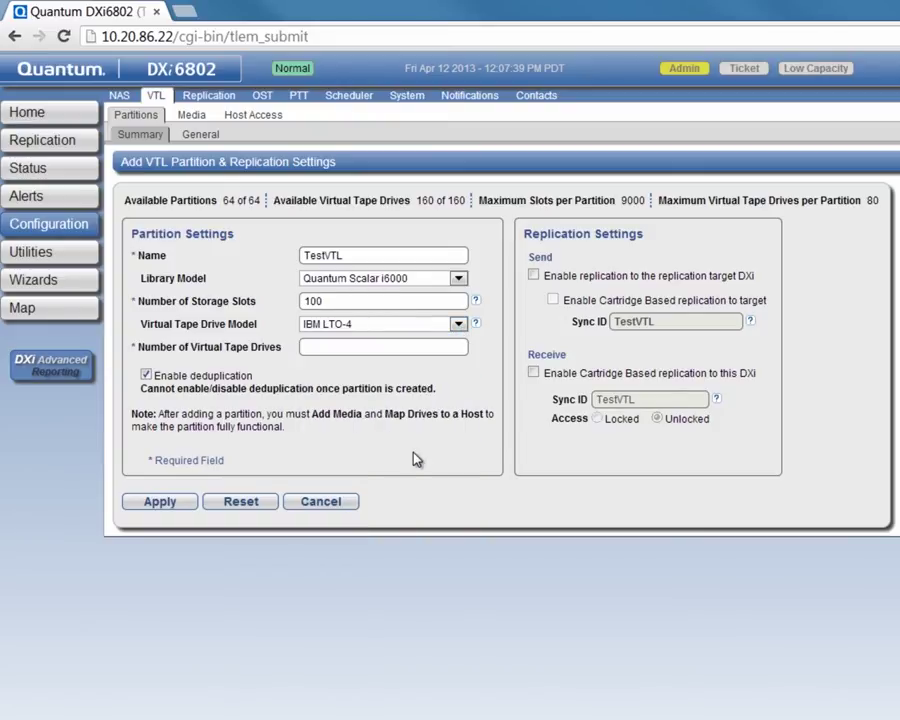
left_click(337, 350)
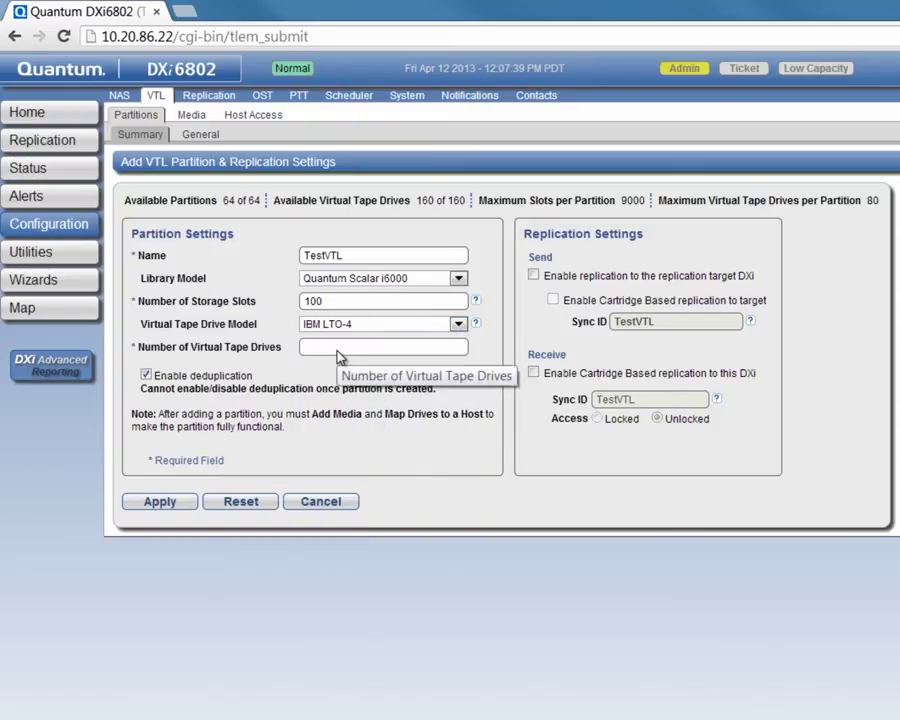
type("5")
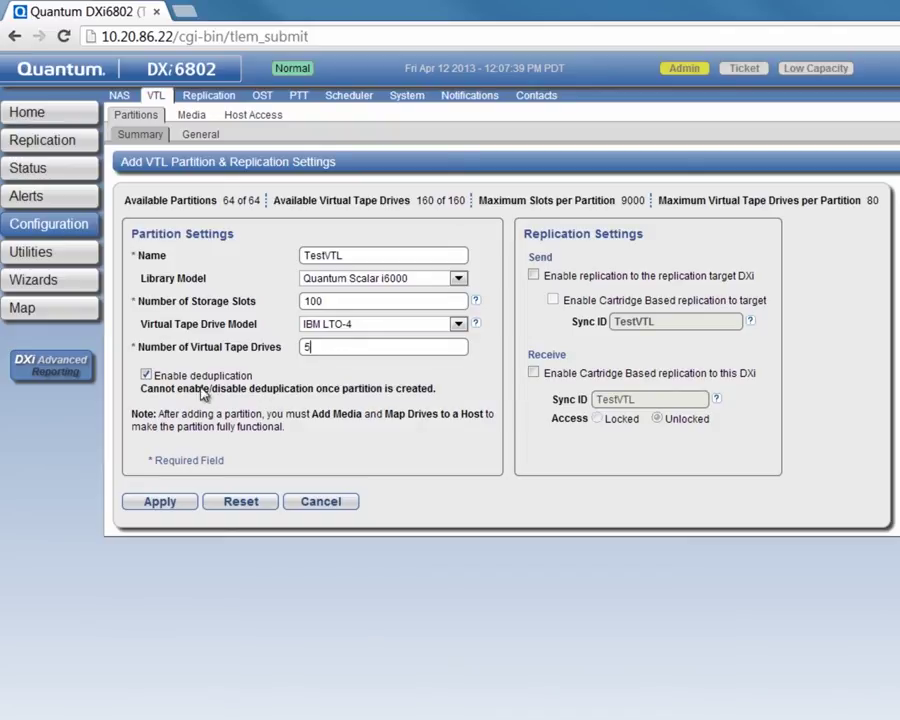
left_click(172, 505)
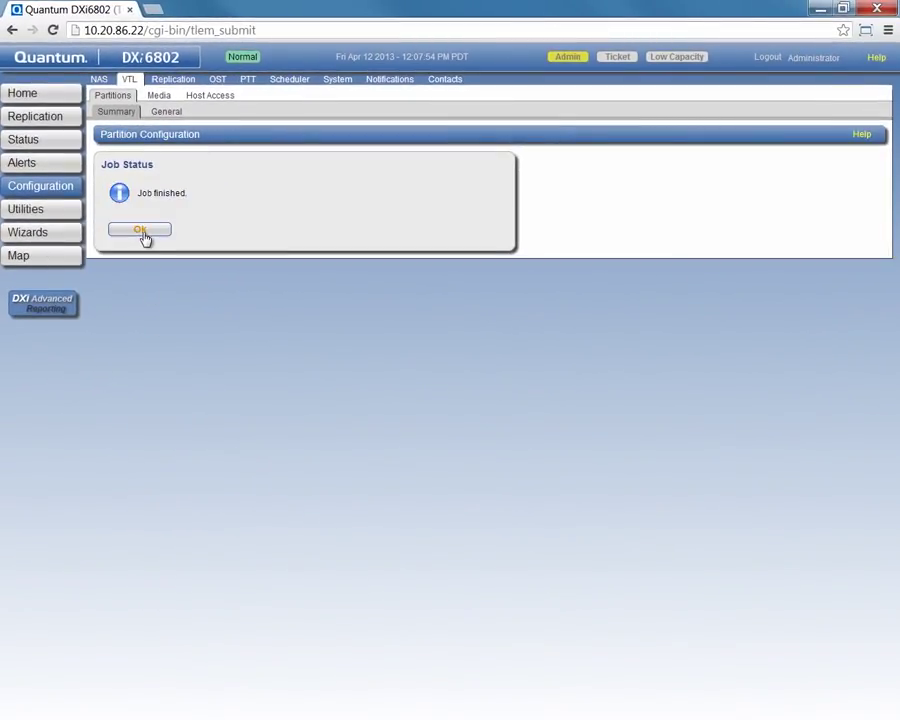
Step: Dismiss the job status and start adding media to TestVTL, initially placed in storage slots
left_click(144, 232)
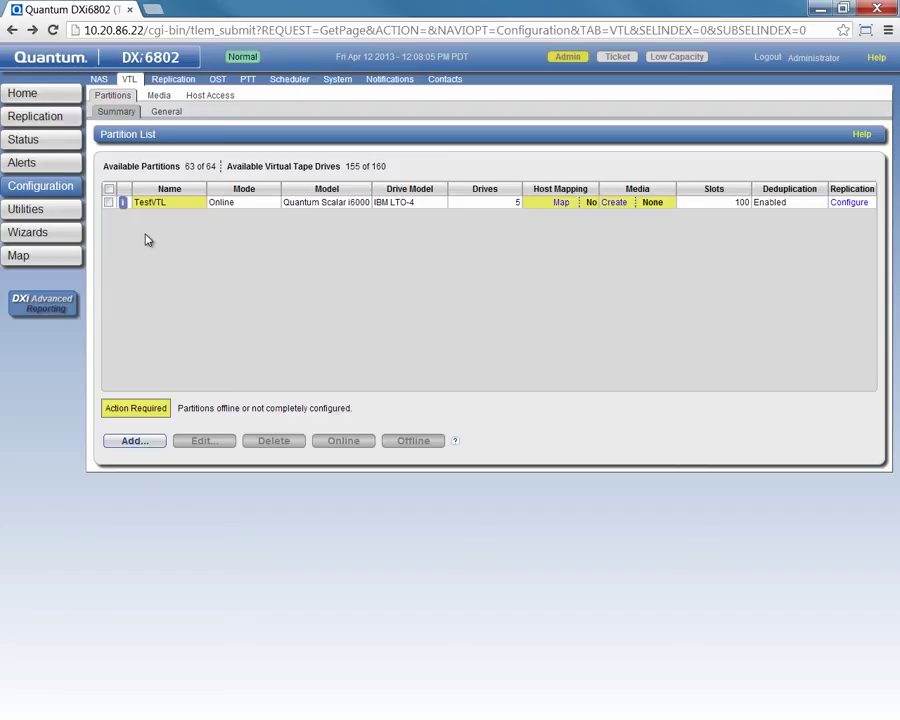
left_click(159, 96)
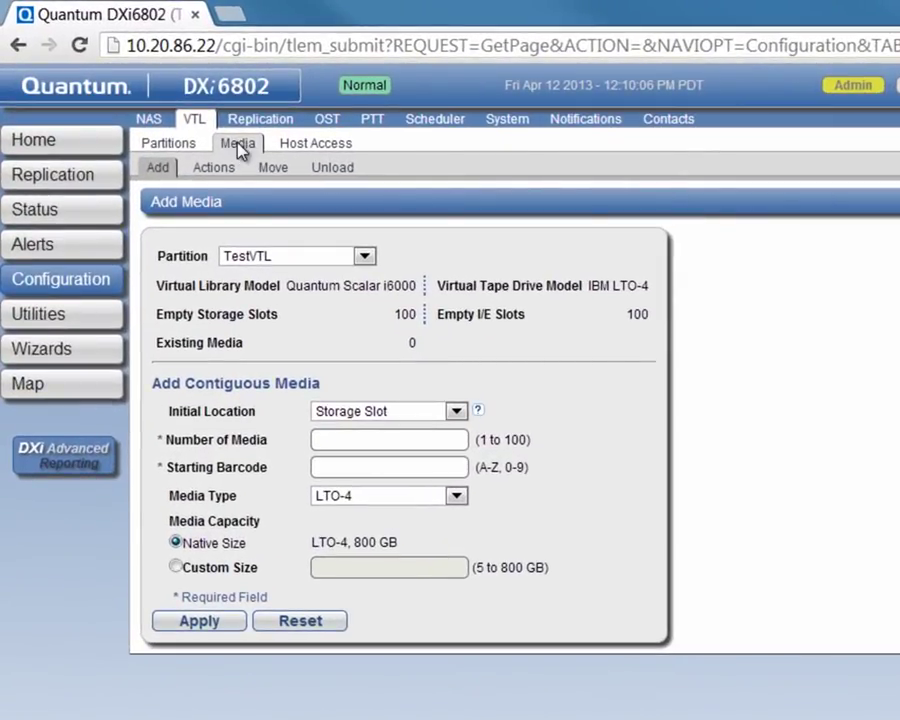
left_click(257, 258)
left_click(258, 259)
left_click(456, 412)
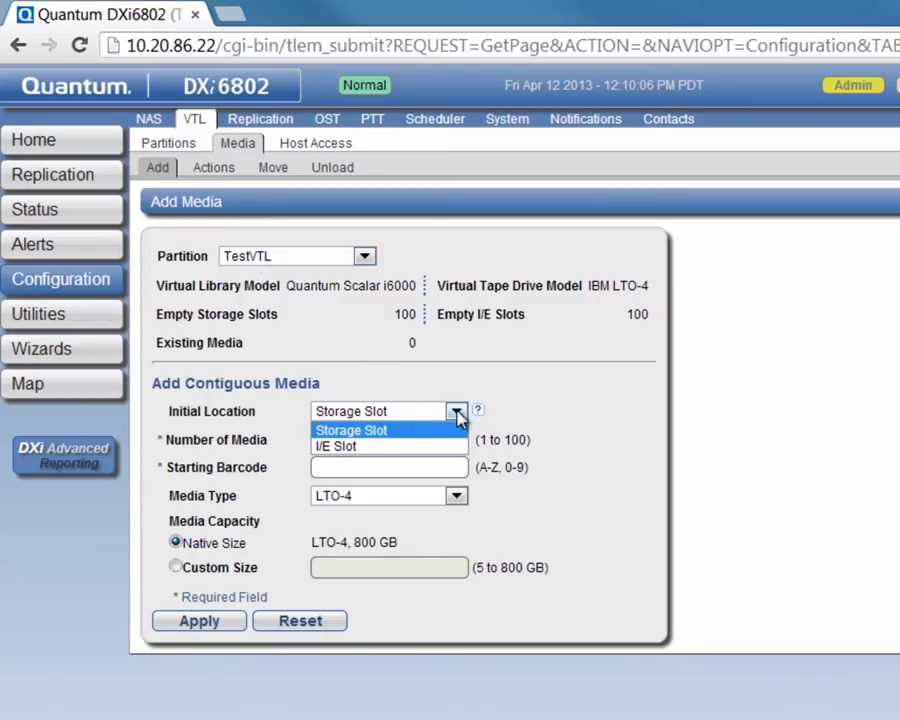
left_click(456, 412)
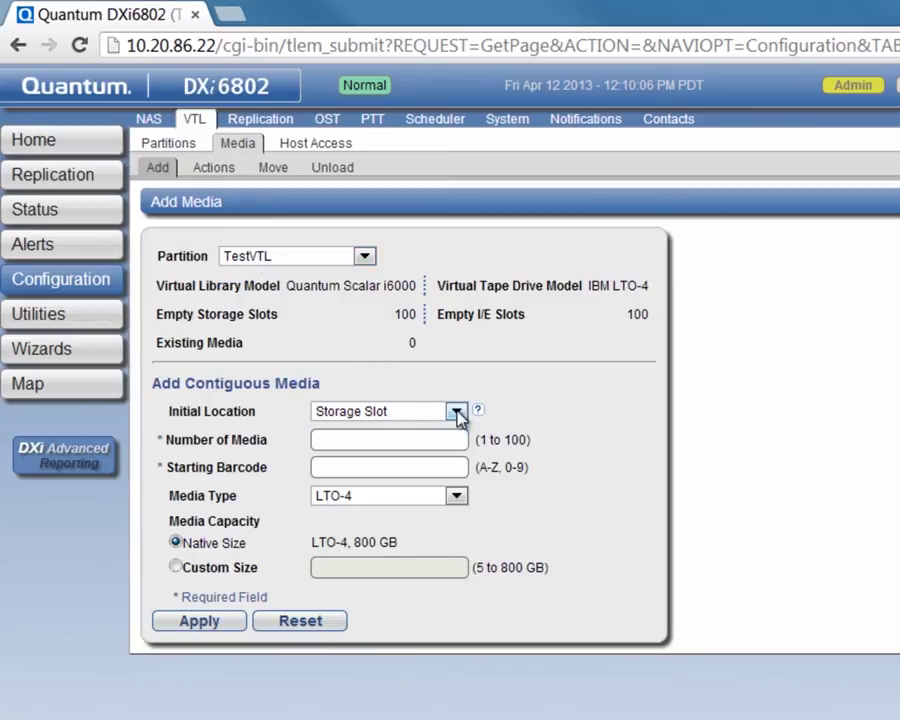
Step: Create ten LTO-3 tapes starting at barcode AB0001 with a custom 100 GB capacity
left_click(329, 446)
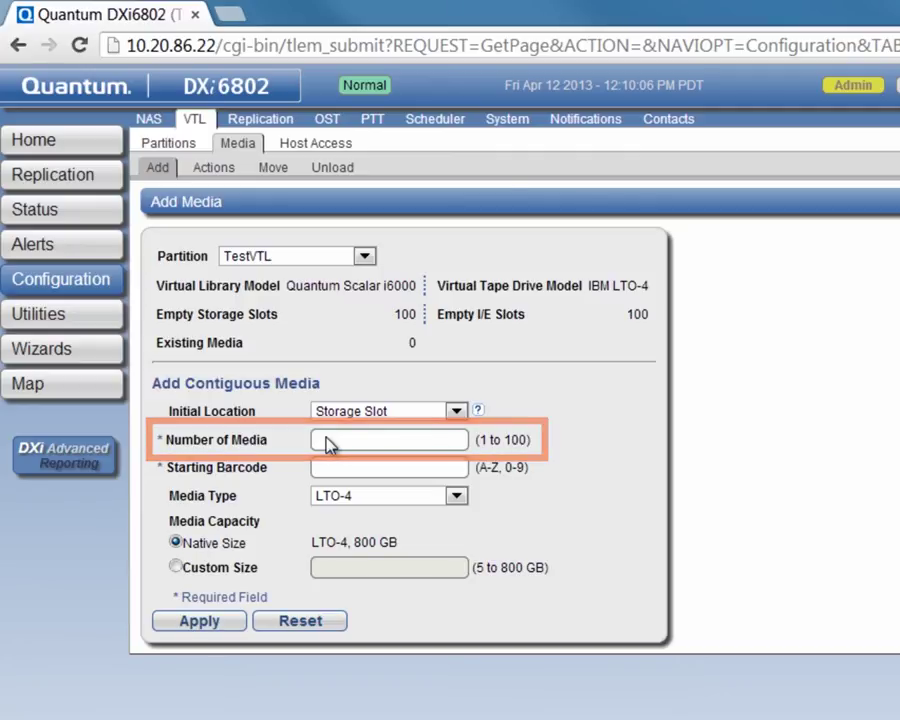
left_click(329, 442)
type("10")
key("Tab")
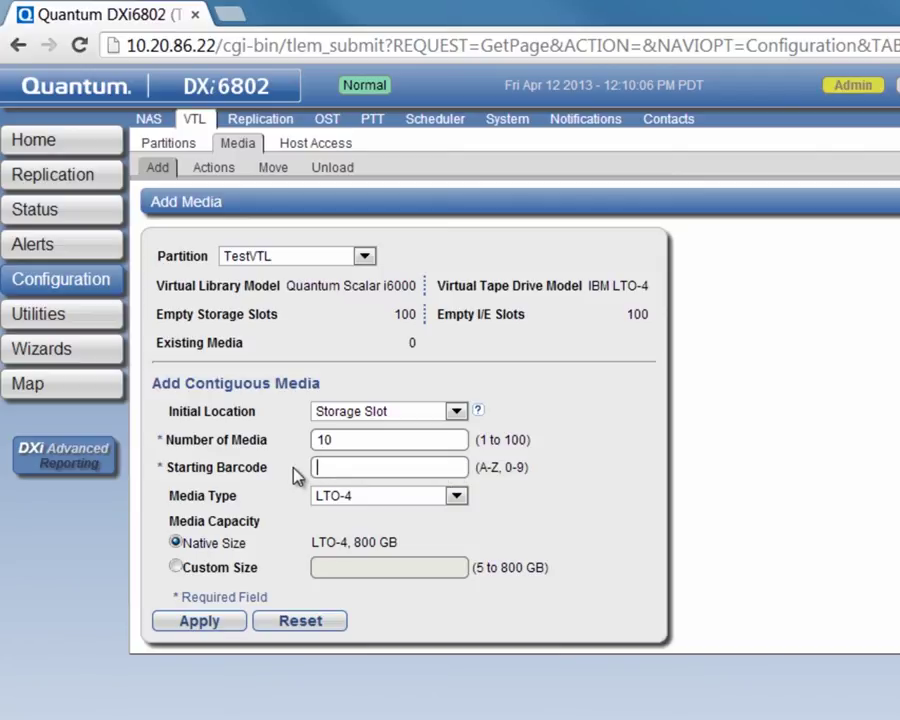
type("AB0001")
left_click(362, 507)
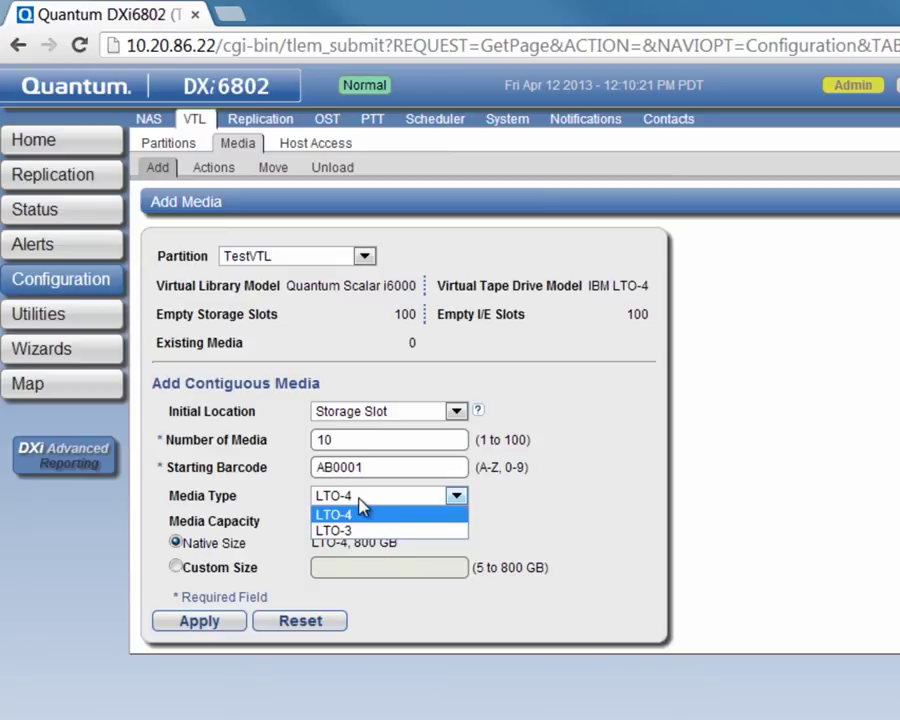
left_click(355, 532)
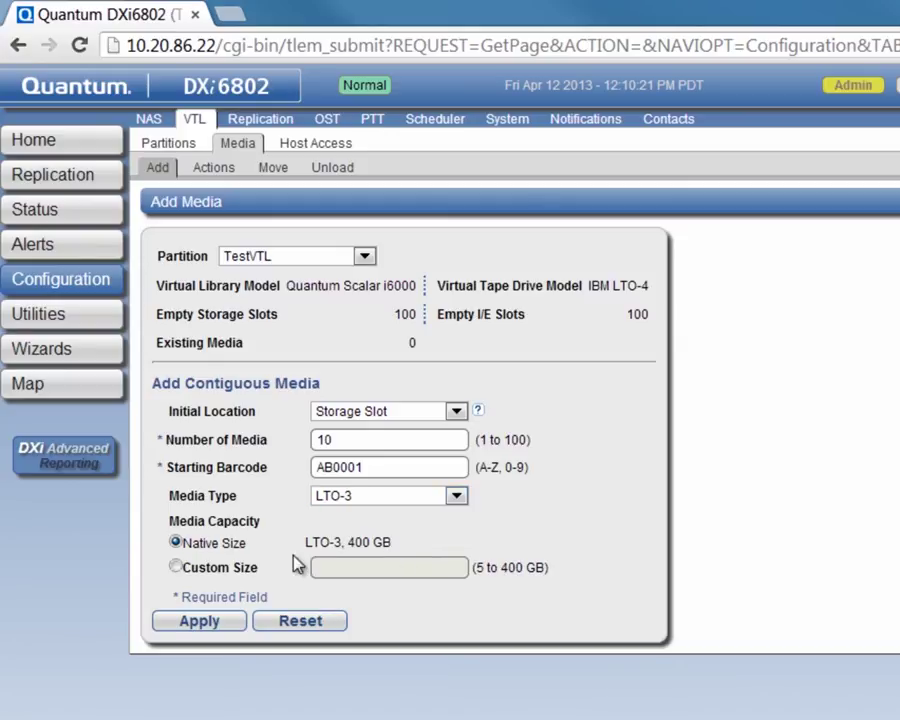
left_click(177, 567)
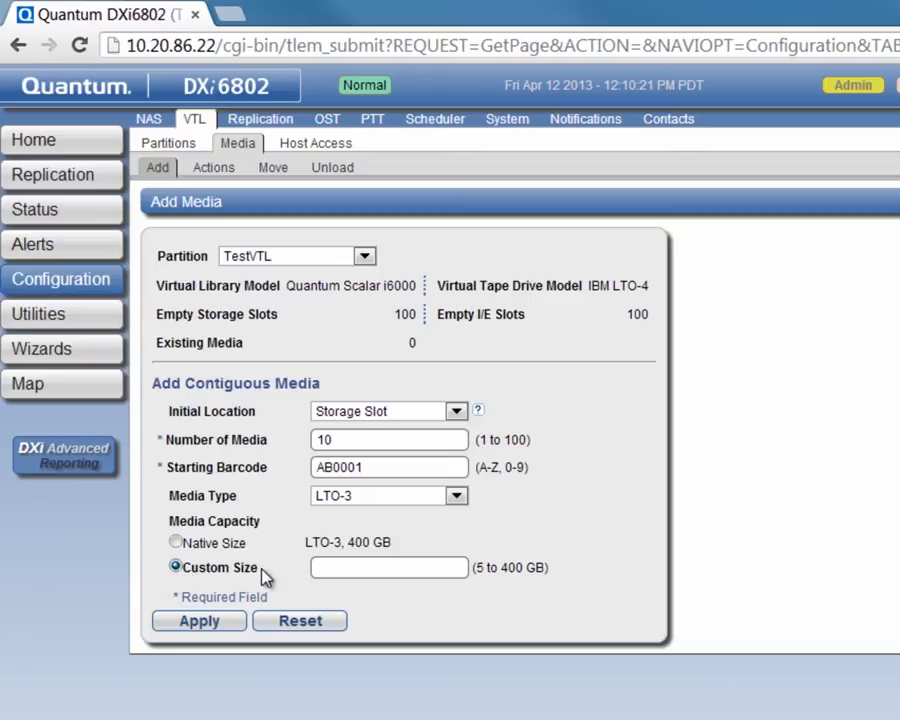
left_click(340, 577)
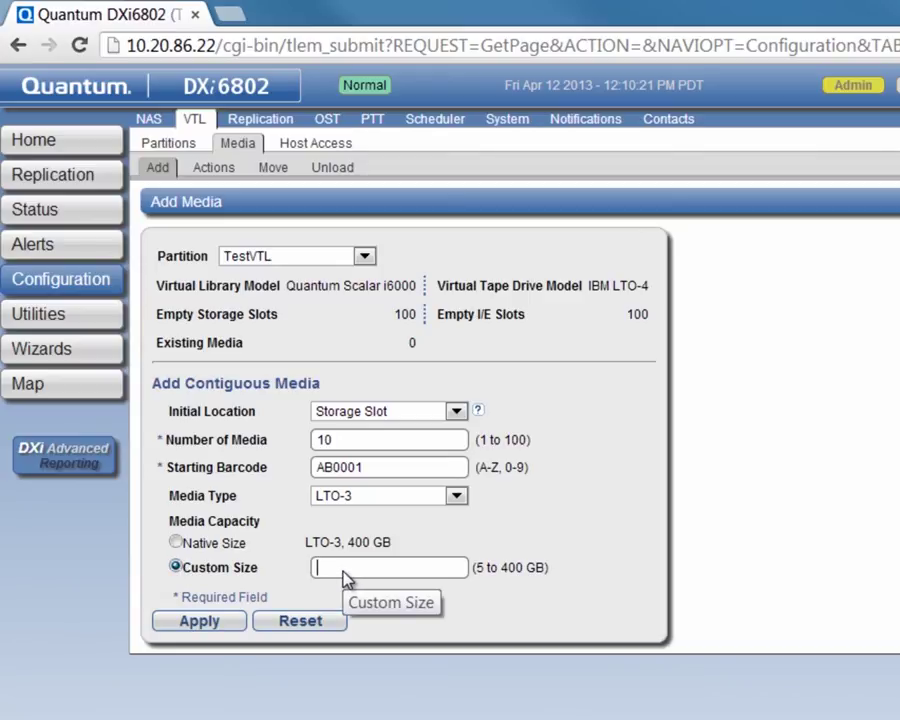
type("100")
left_click(200, 620)
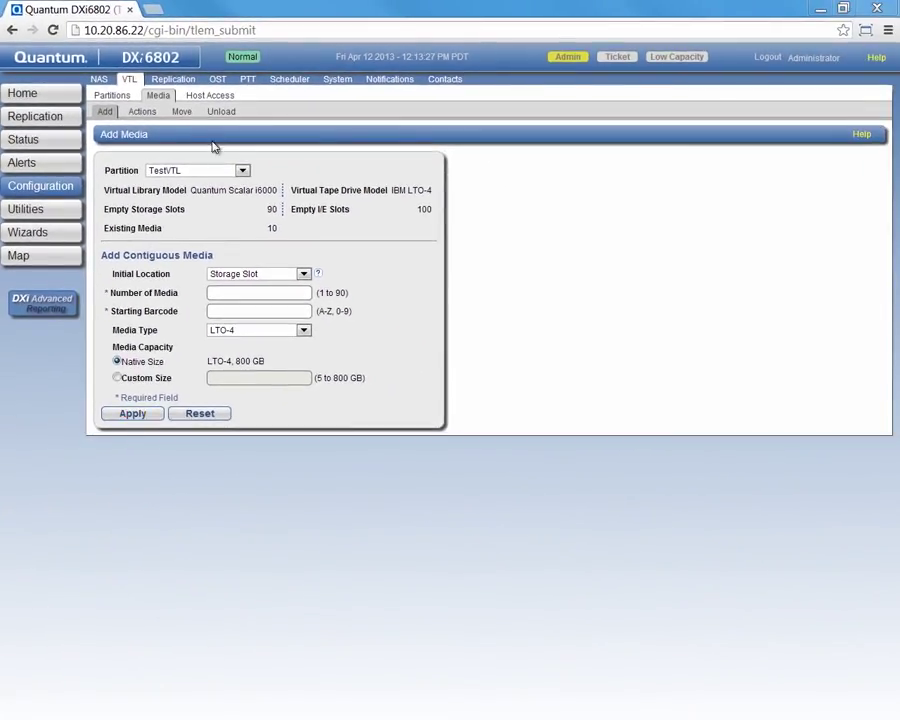
Step: Review the discovered backup hosts under Host Access, then begin adding a new host mapping group
left_click(211, 101)
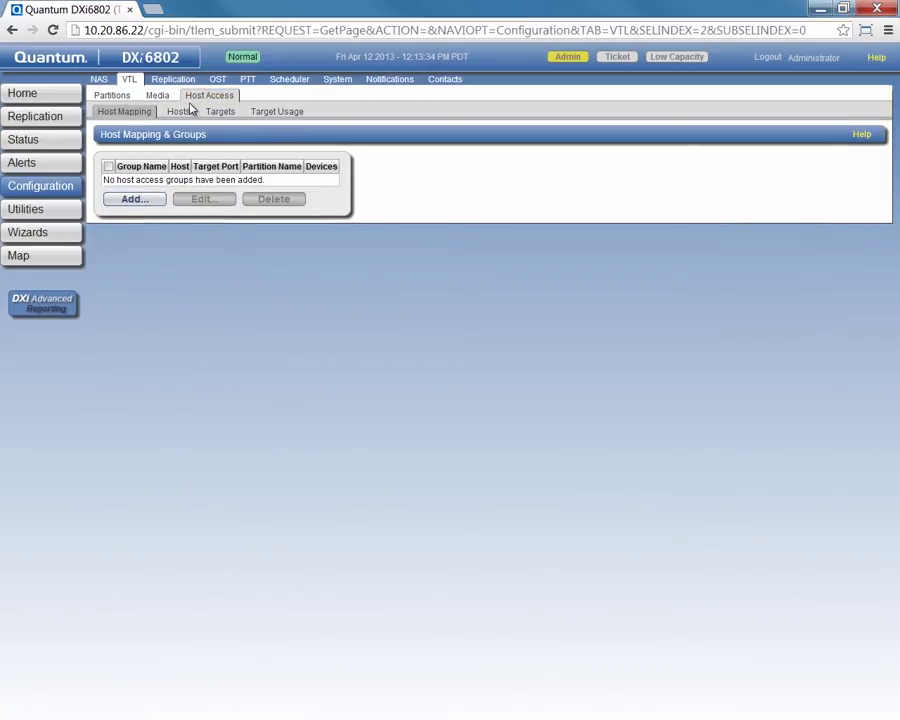
left_click(179, 115)
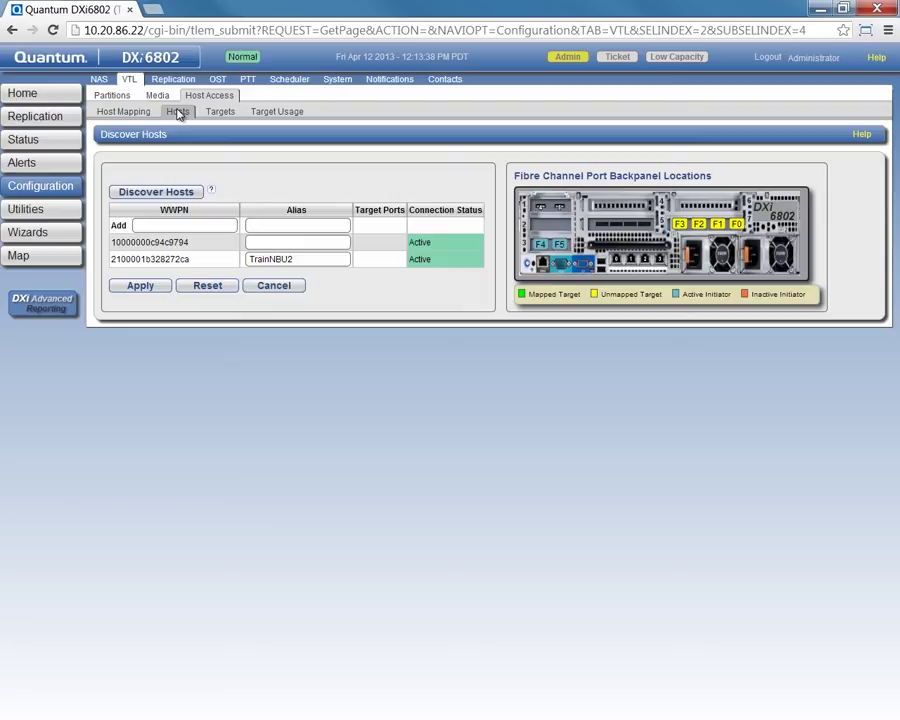
left_click(124, 113)
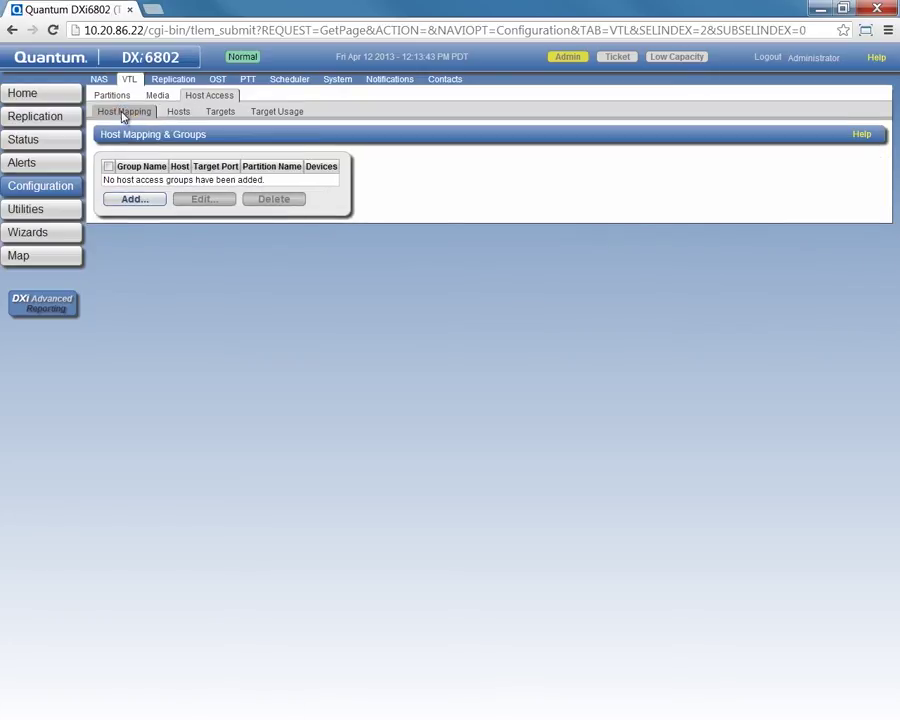
left_click(125, 201)
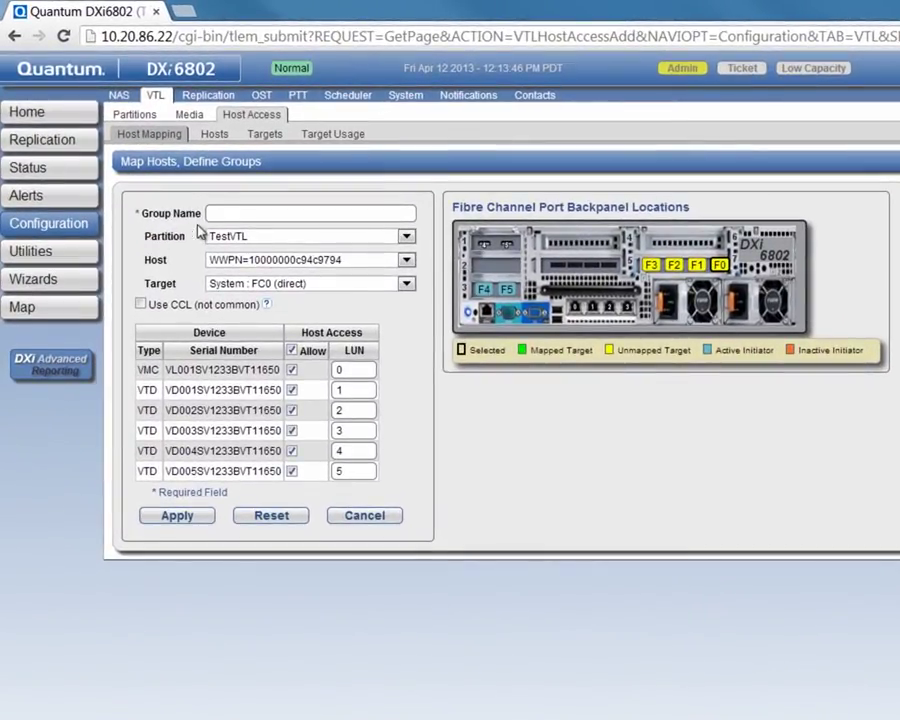
Step: Save group TestVTLGroup mapping partition TestVTL to host TrainNBU2 through target port FC1 (switch)
left_click(207, 207)
type("TestVTLGroup")
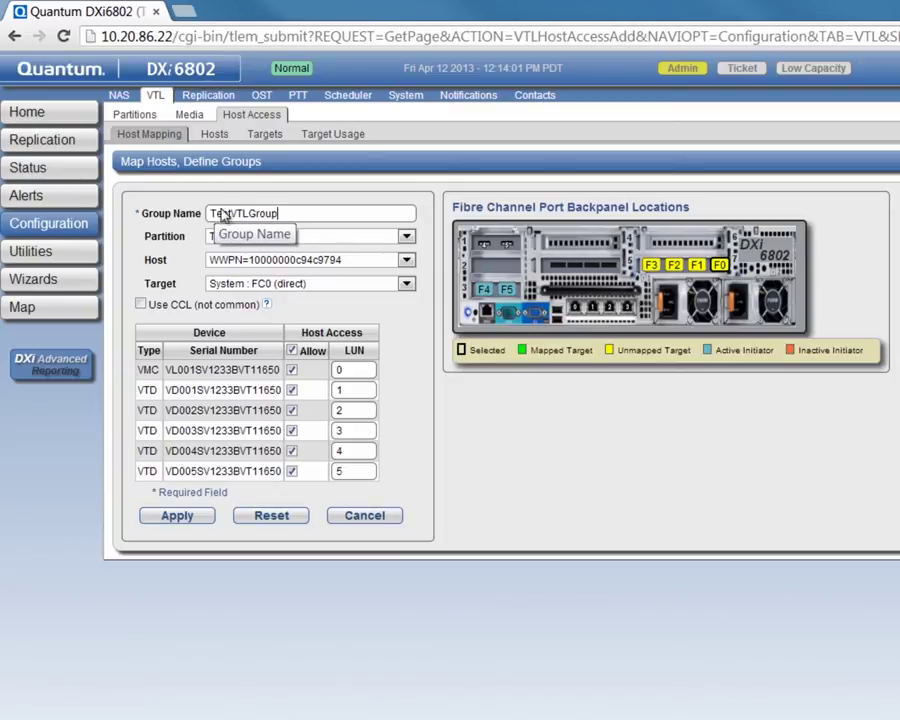
left_click(224, 236)
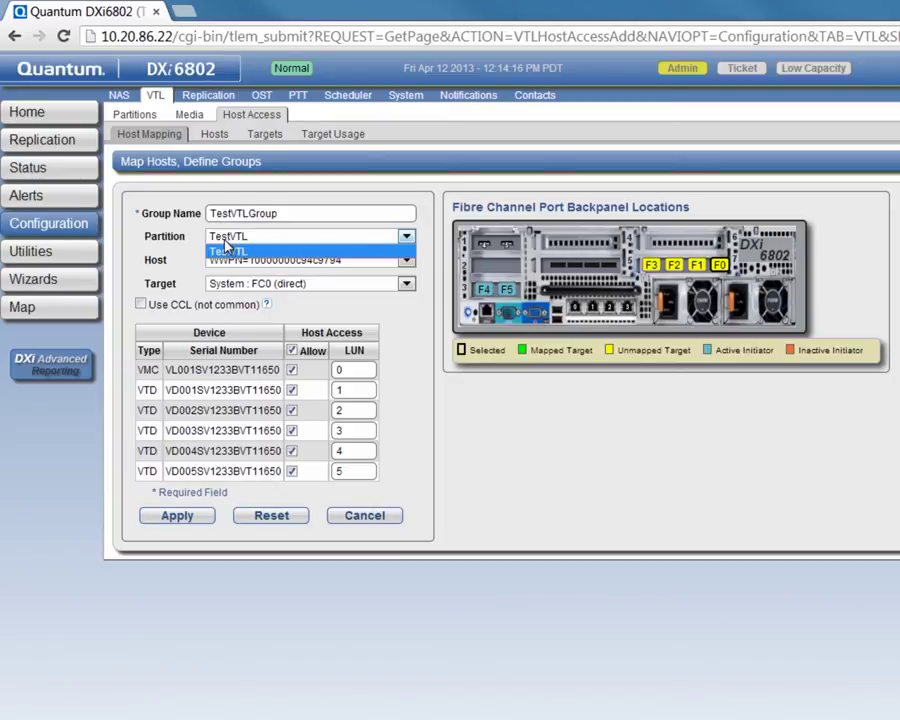
left_click(226, 250)
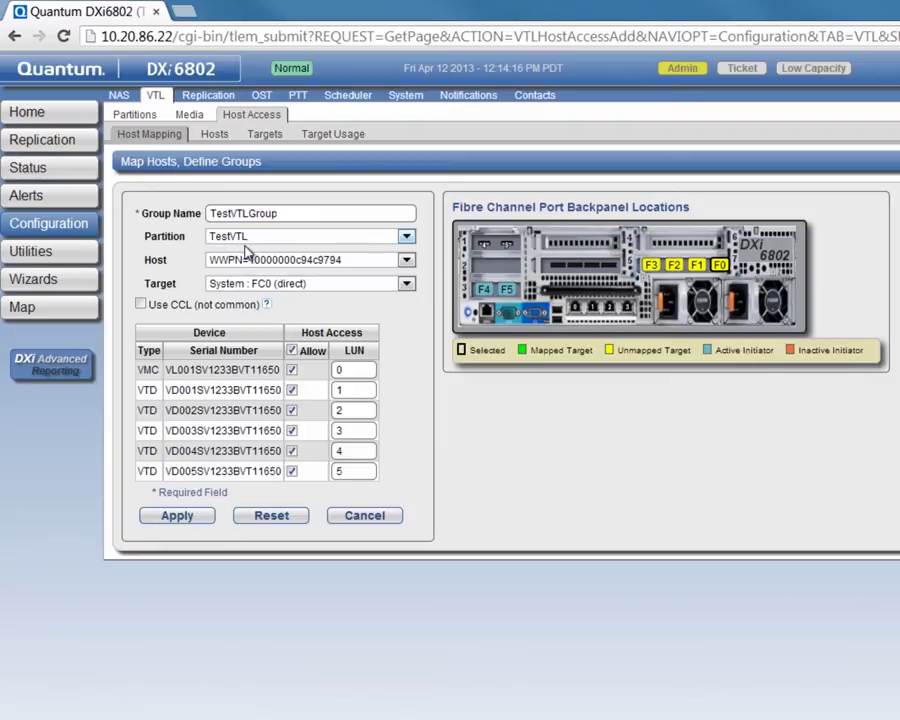
left_click(331, 262)
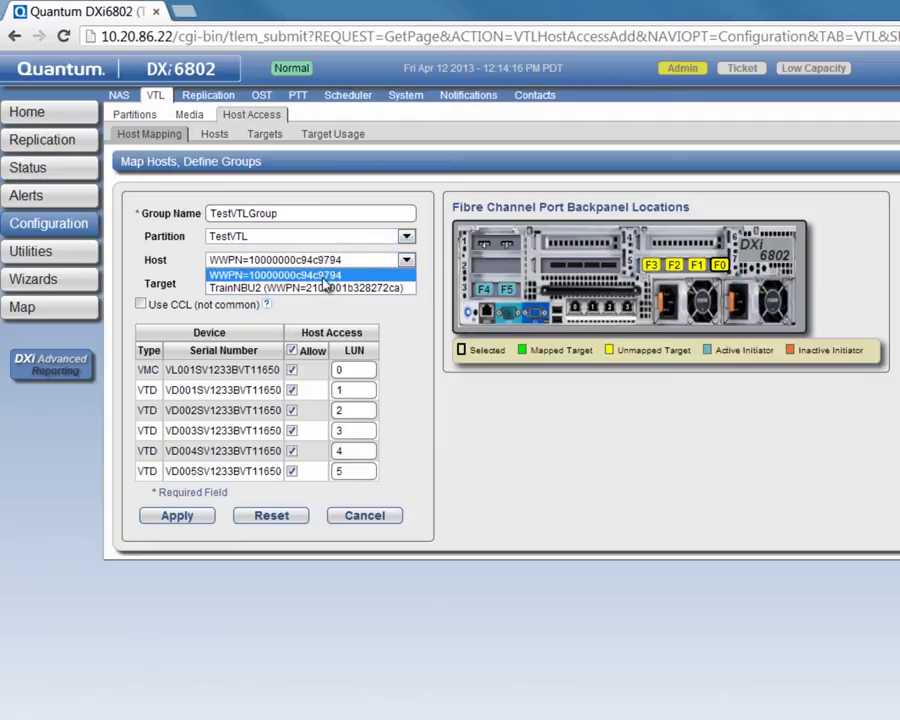
left_click(319, 285)
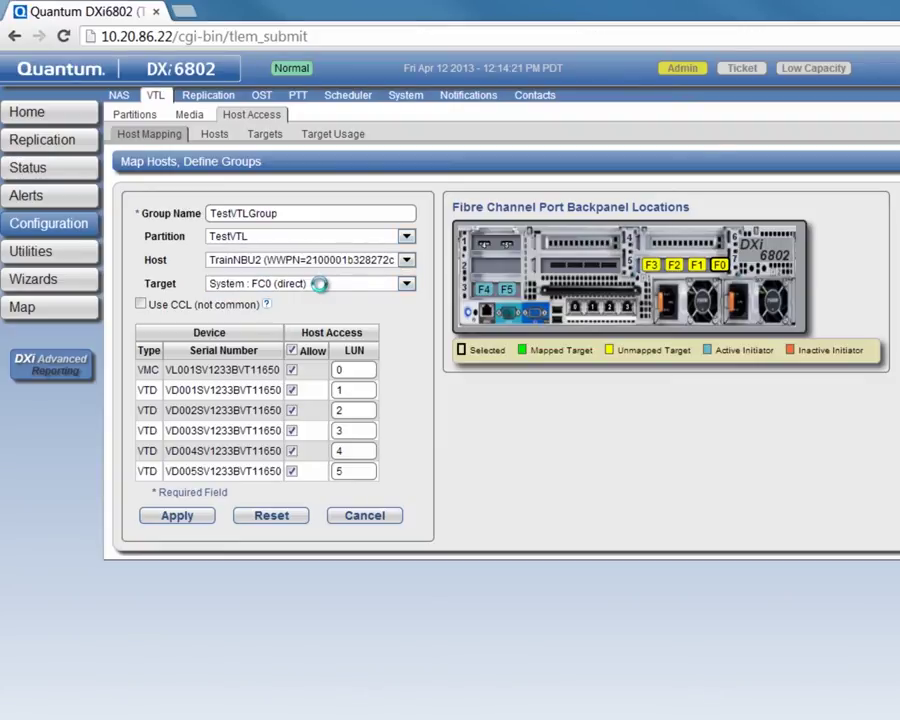
left_click(322, 286)
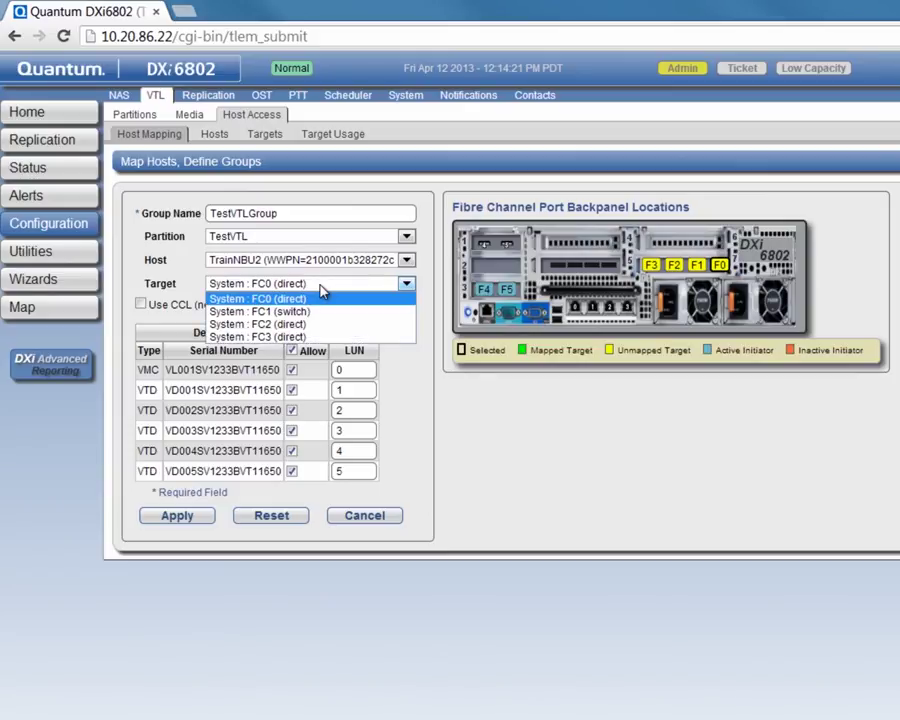
left_click(307, 311)
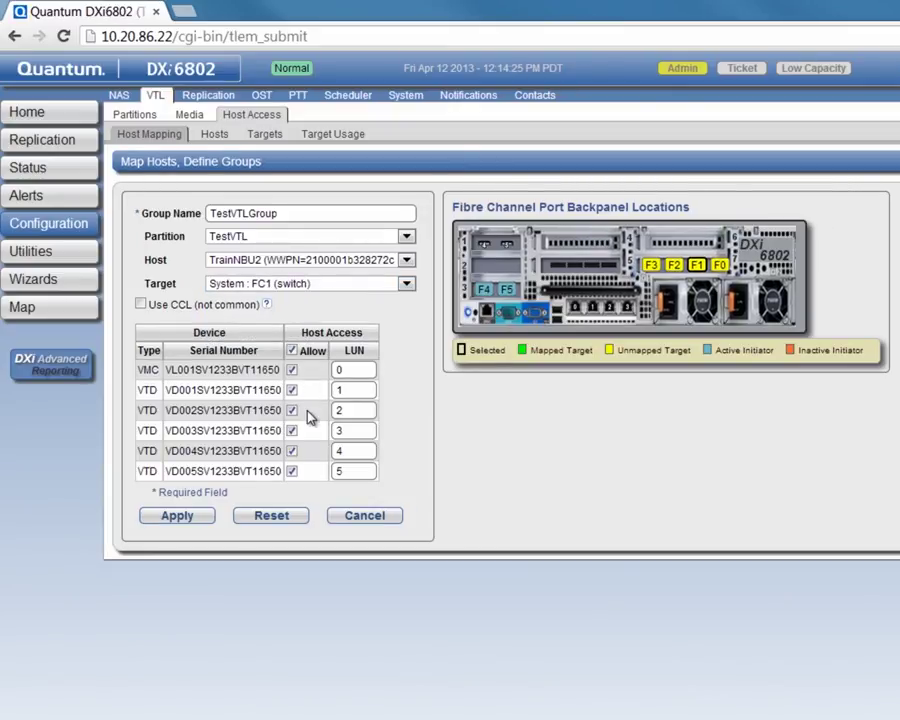
left_click(178, 516)
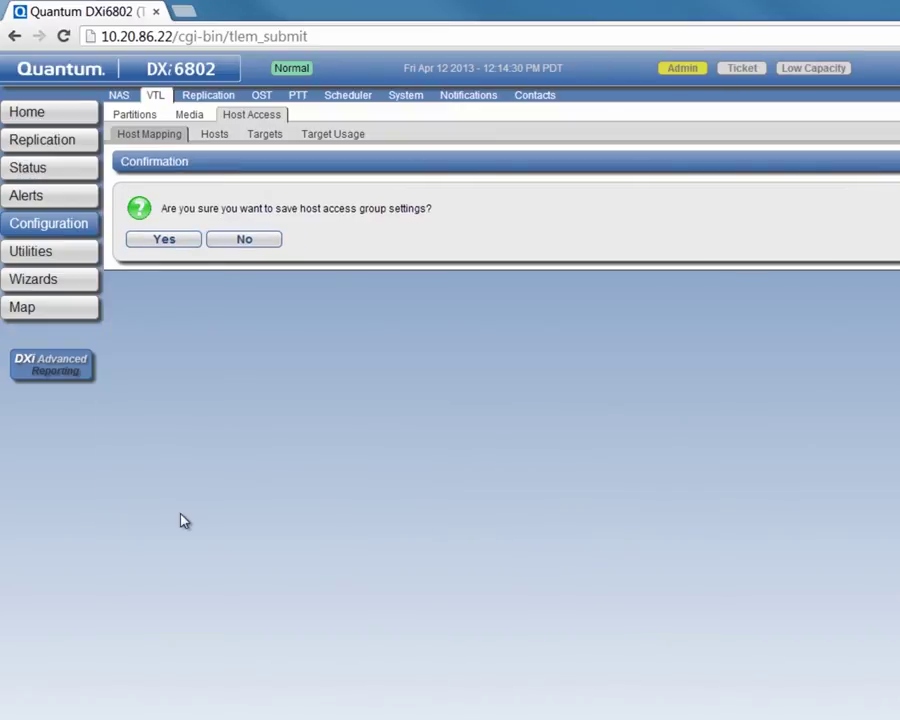
left_click(172, 245)
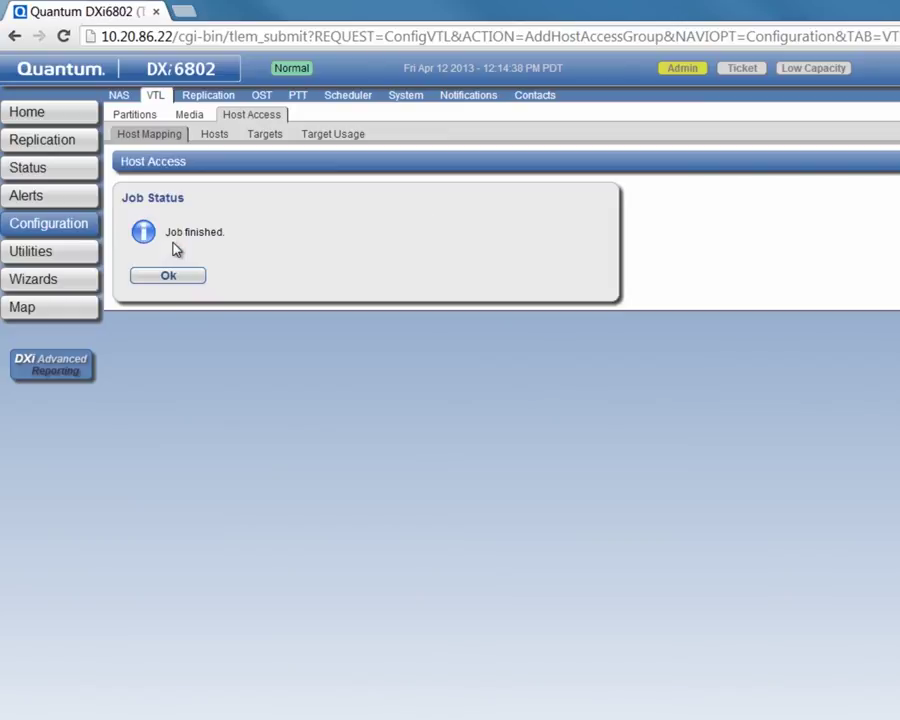
Step: Acknowledge the finished DXi job and launch NetBackup's Configure Storage Devices wizard
left_click(171, 280)
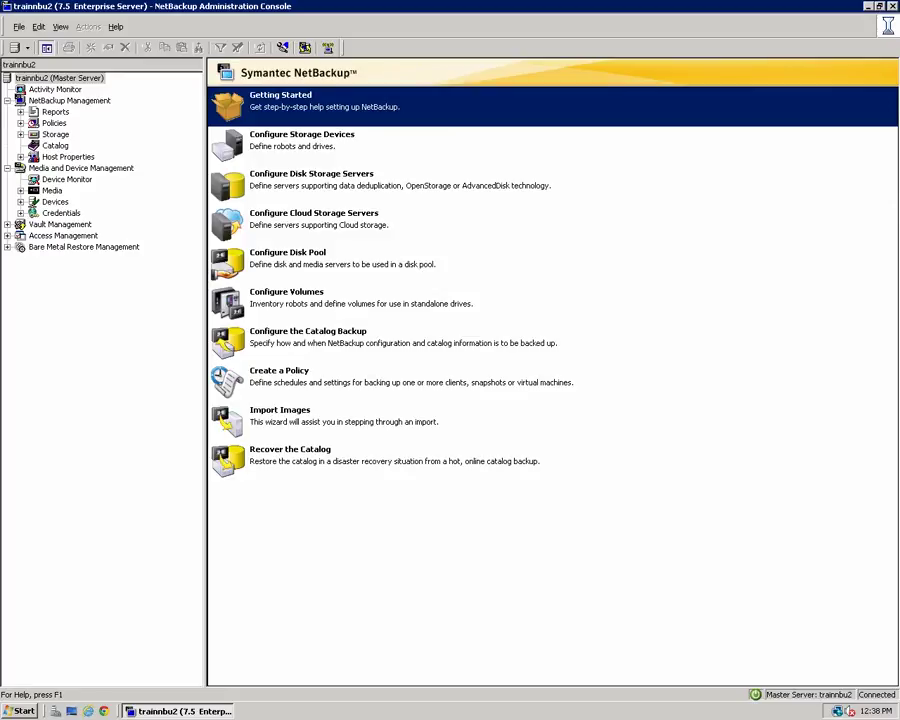
left_click(266, 145)
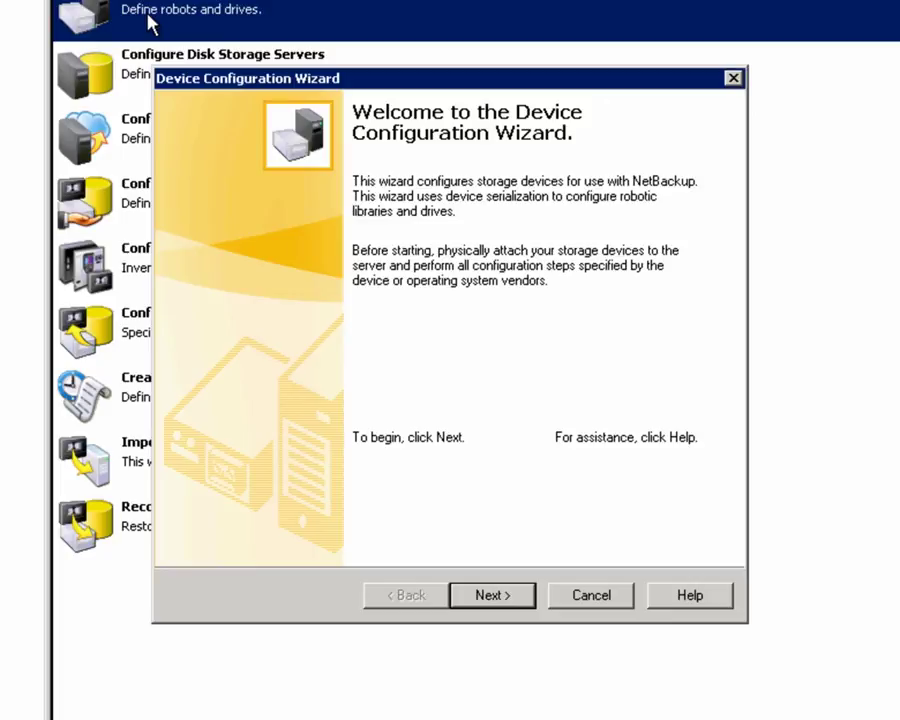
Step: Scan trainnbu2, accept Robot 0 with its five IBM tape drives, and commit the device configuration
left_click(492, 596)
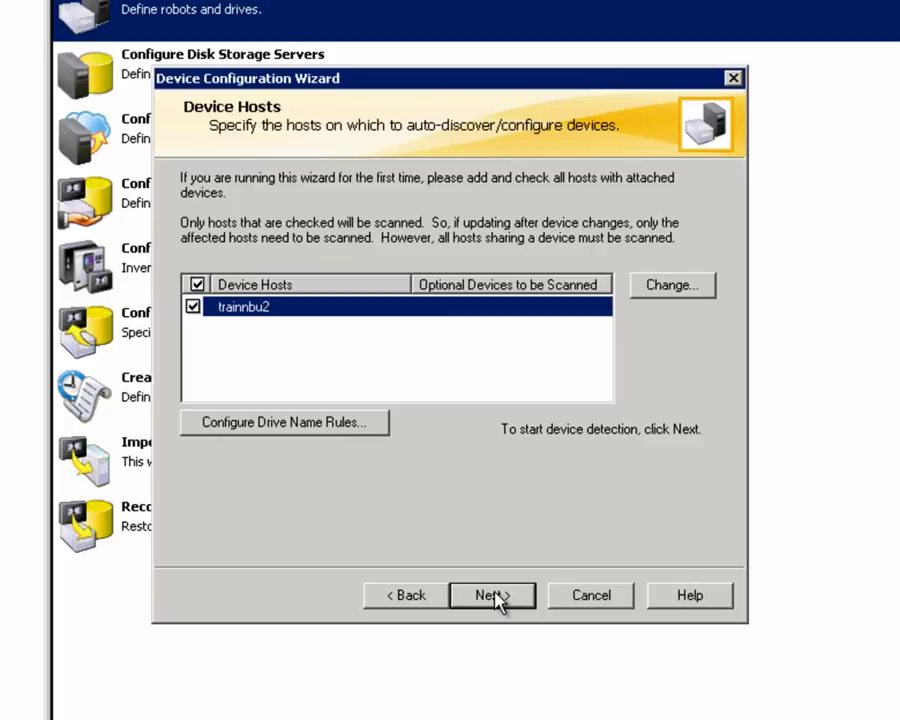
left_click(492, 596)
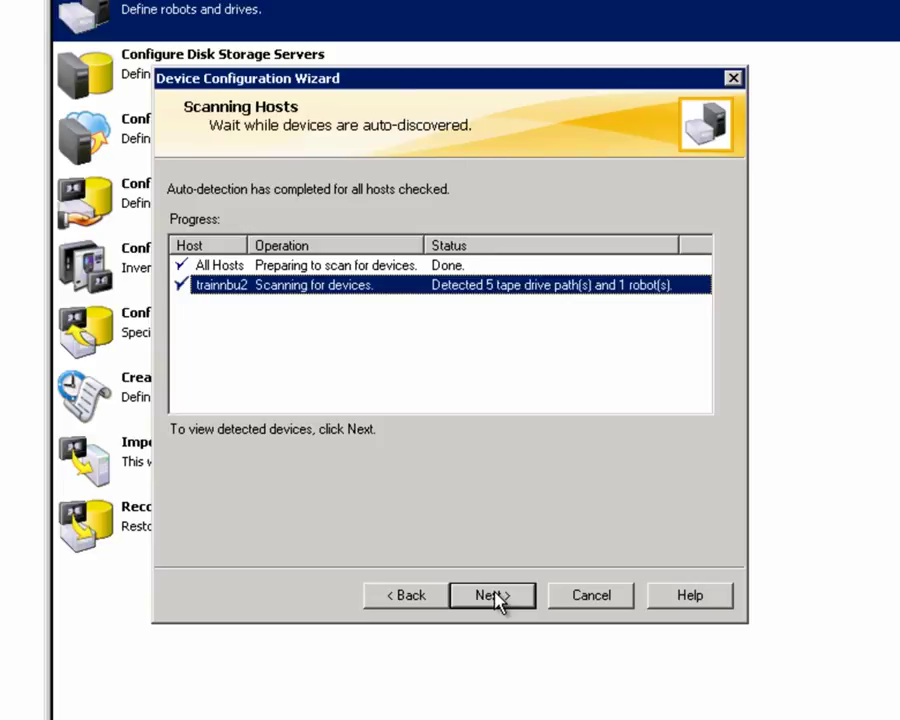
left_click(493, 596)
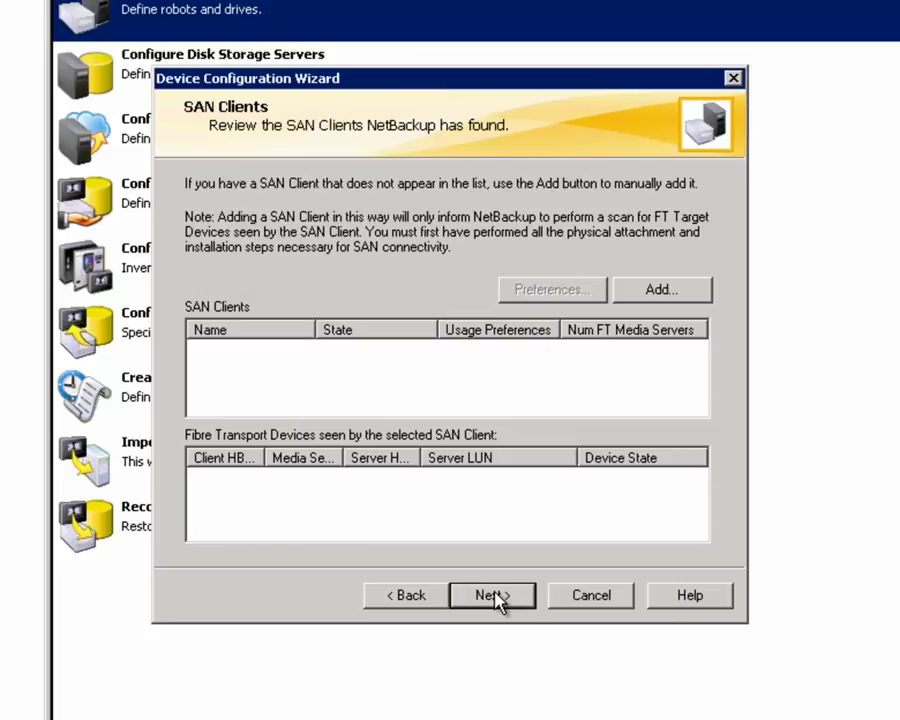
left_click(493, 596)
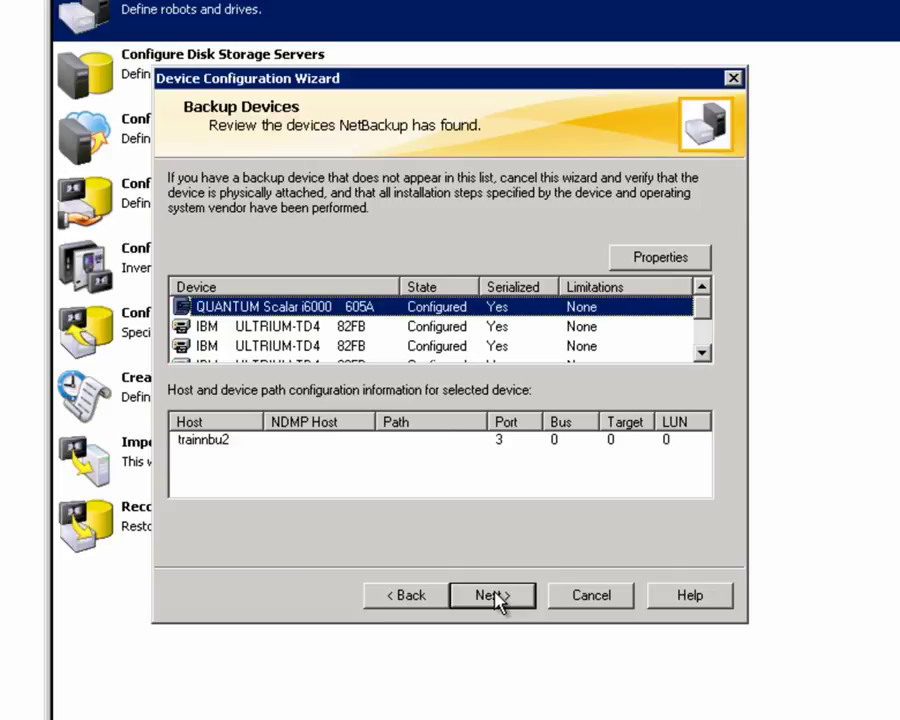
left_click(495, 597)
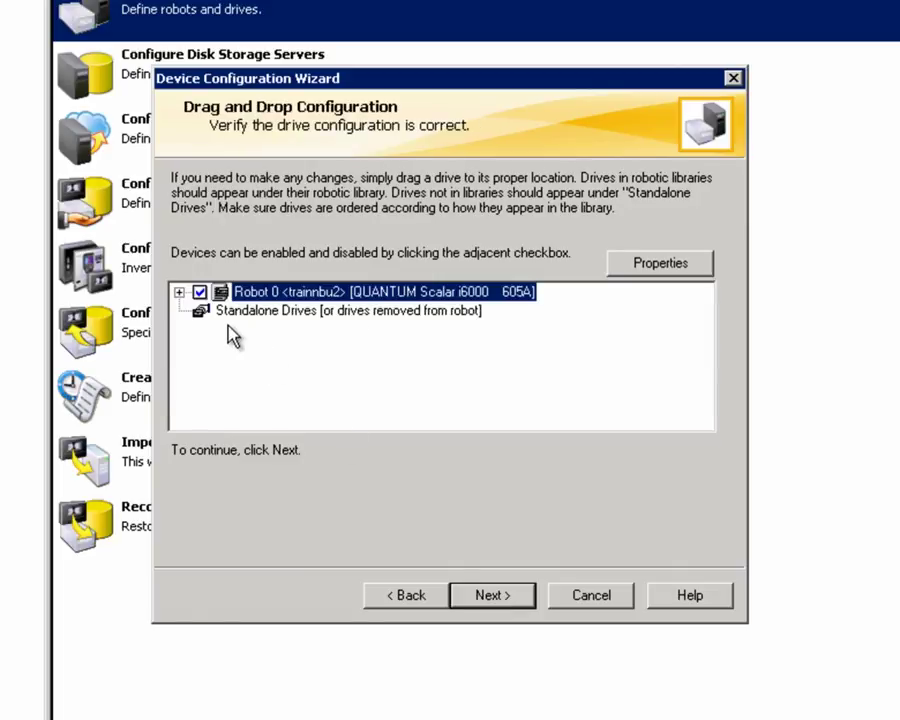
left_click(179, 292)
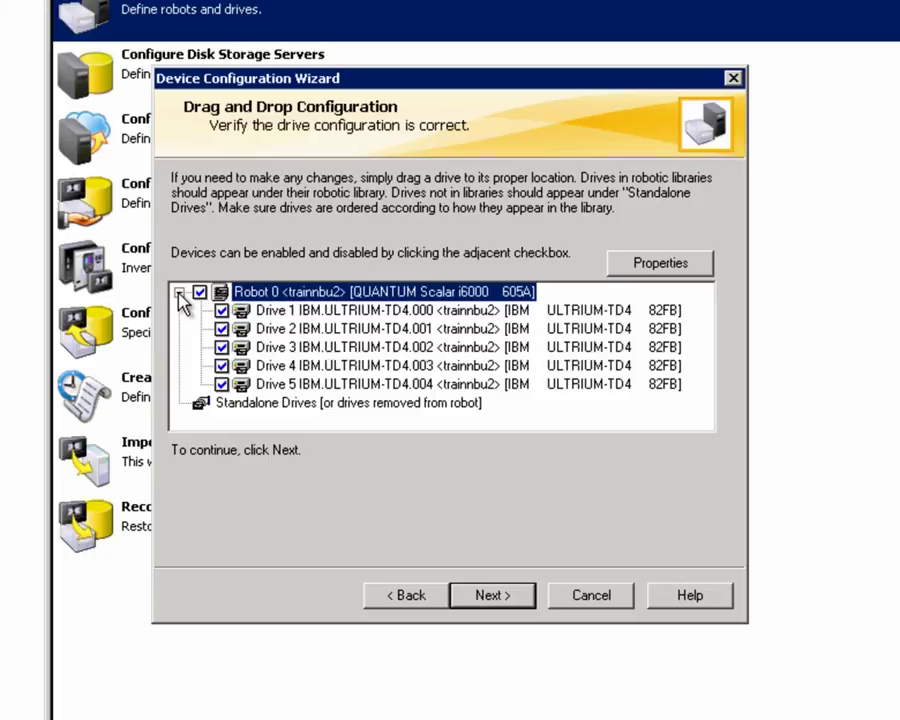
left_click(492, 593)
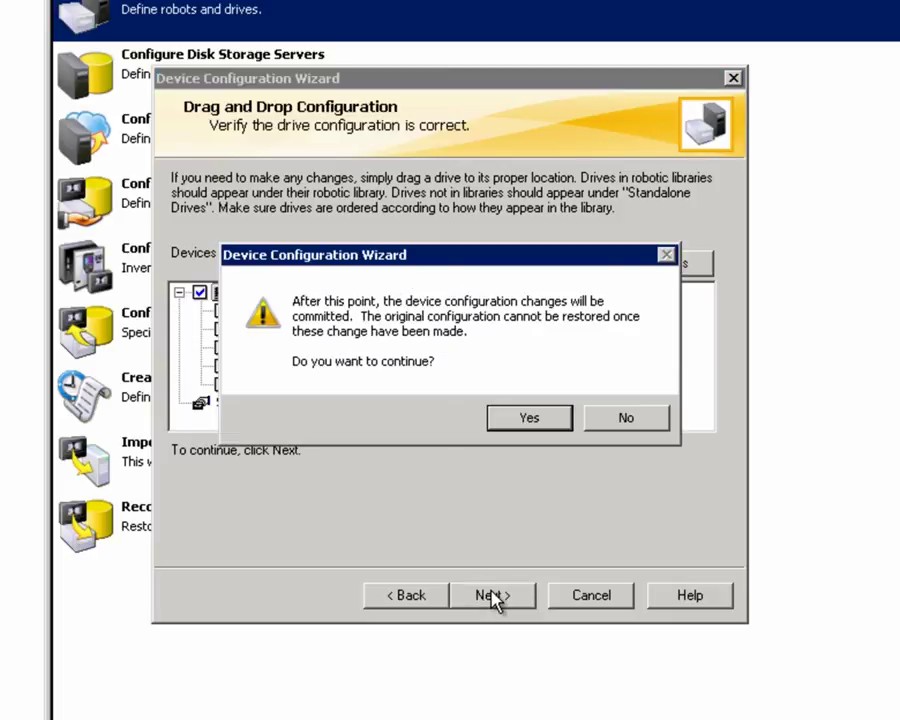
left_click(530, 420)
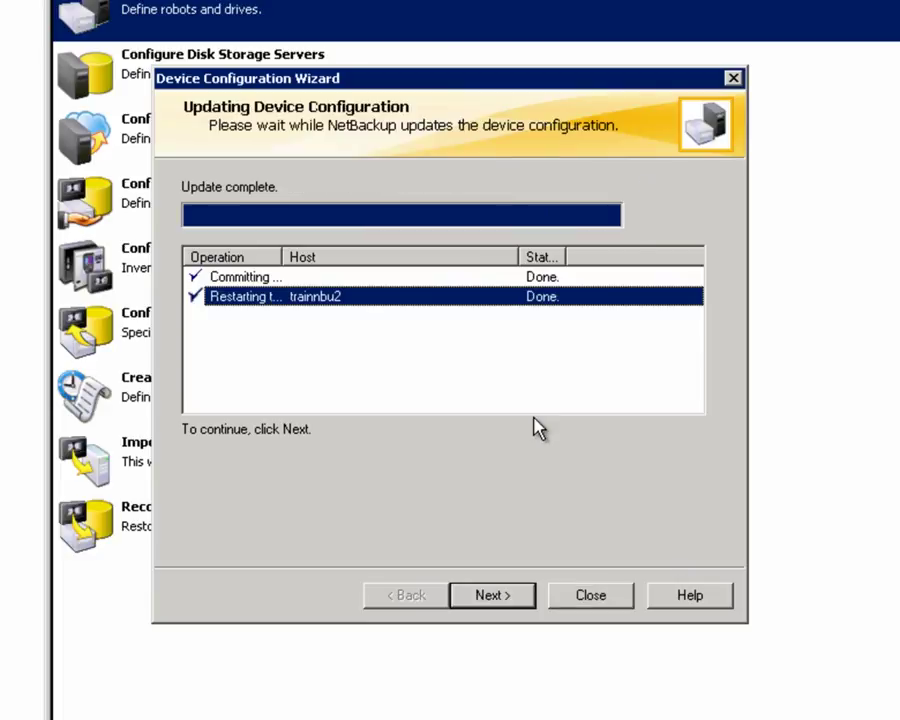
left_click(488, 596)
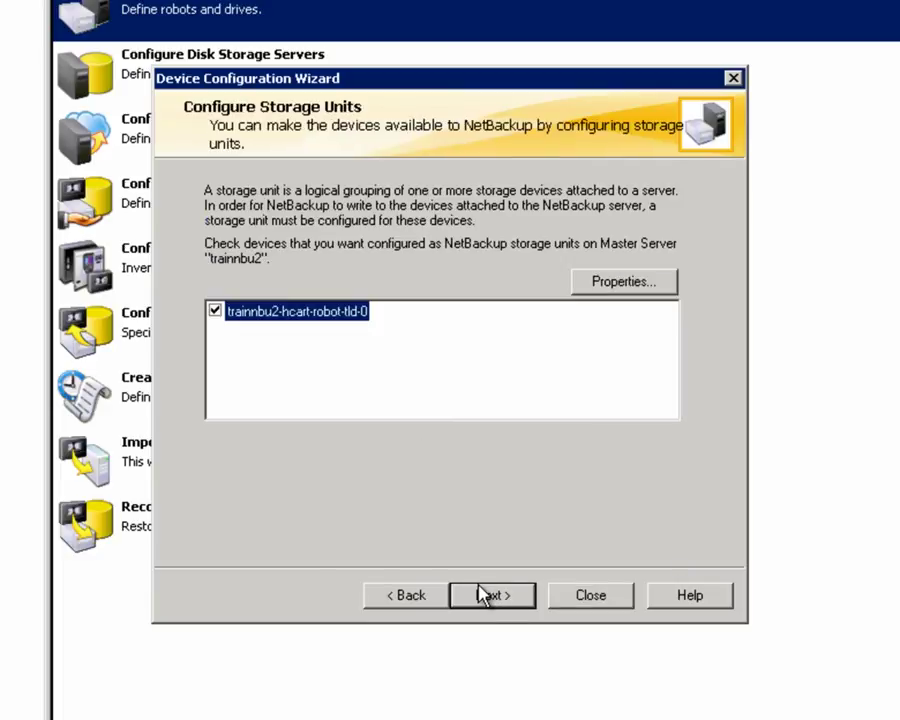
Step: Rename the robot's storage unit to TestVTL and finish the Device Configuration Wizard
left_click(624, 286)
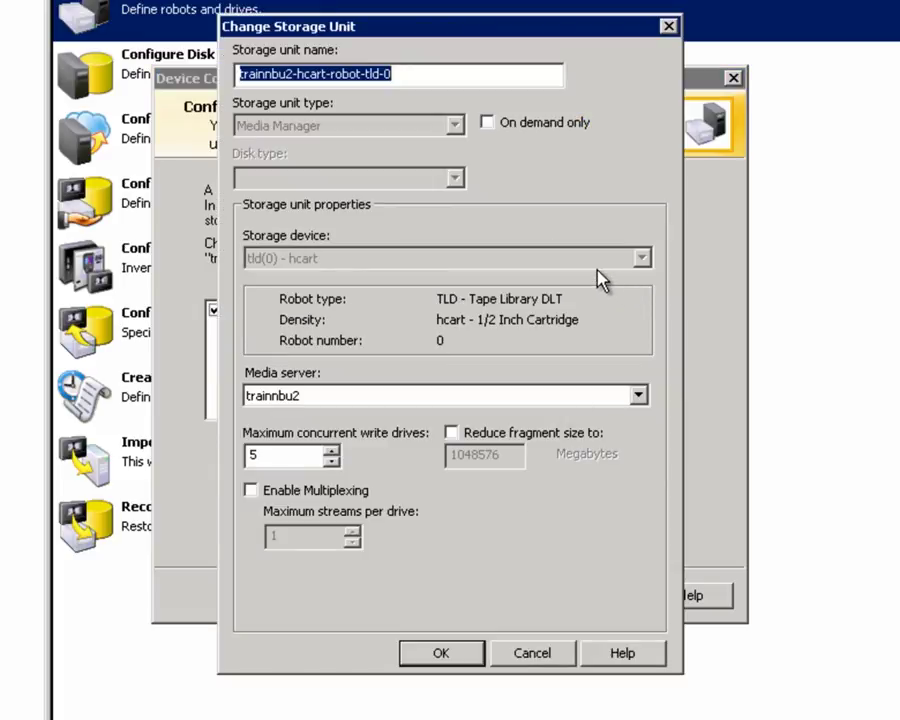
type("TestVTL")
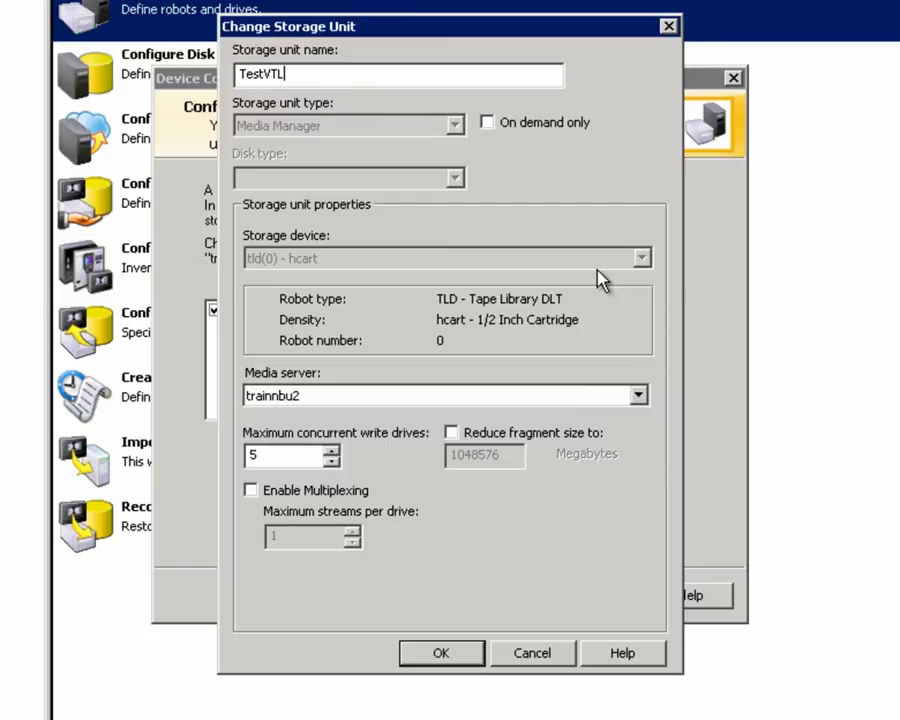
left_click(441, 653)
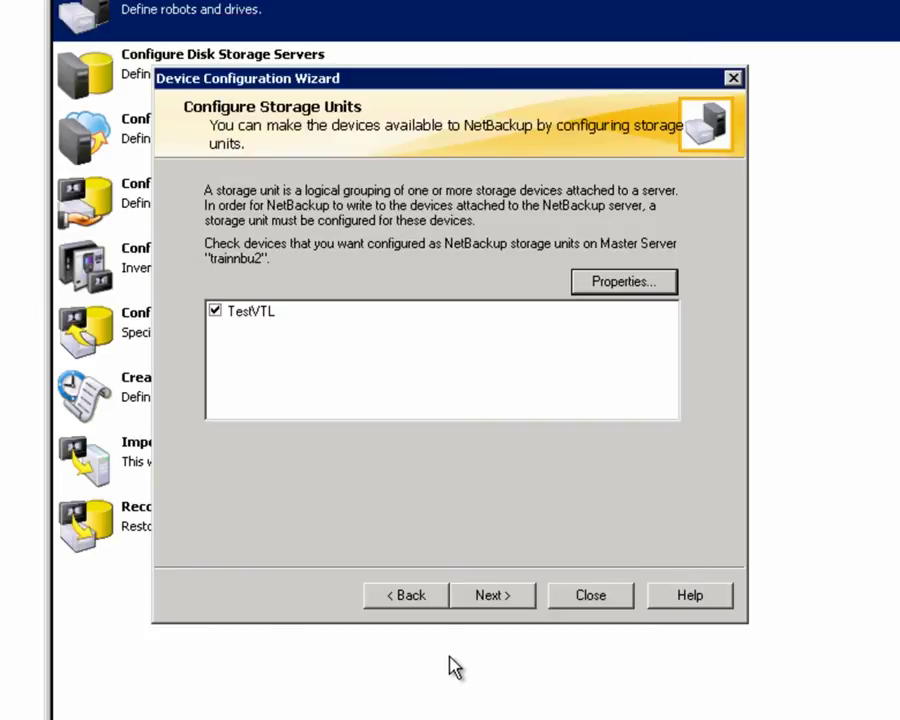
left_click(494, 596)
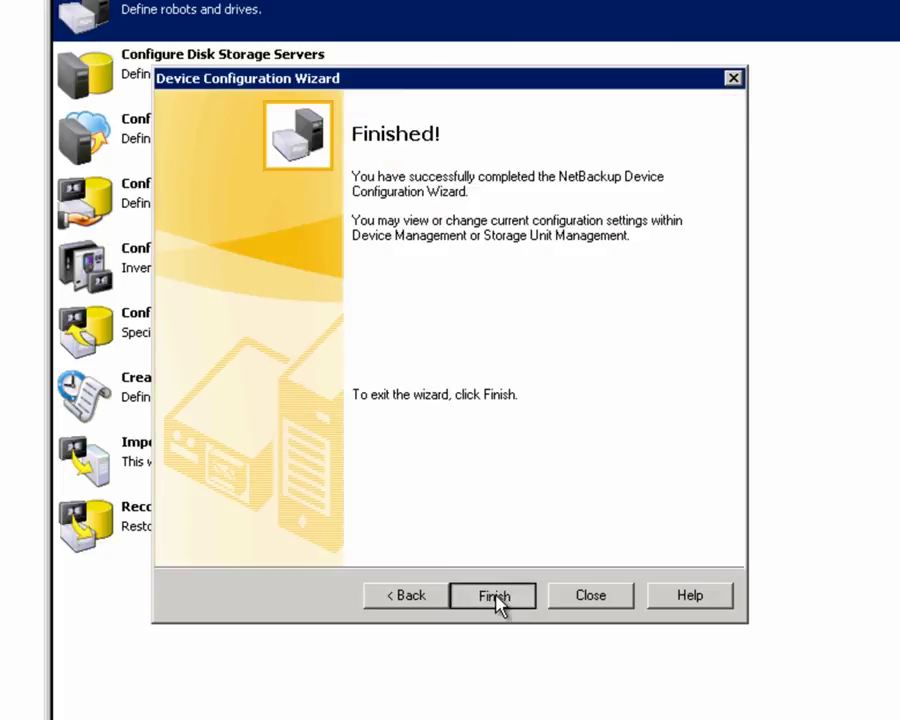
left_click(494, 596)
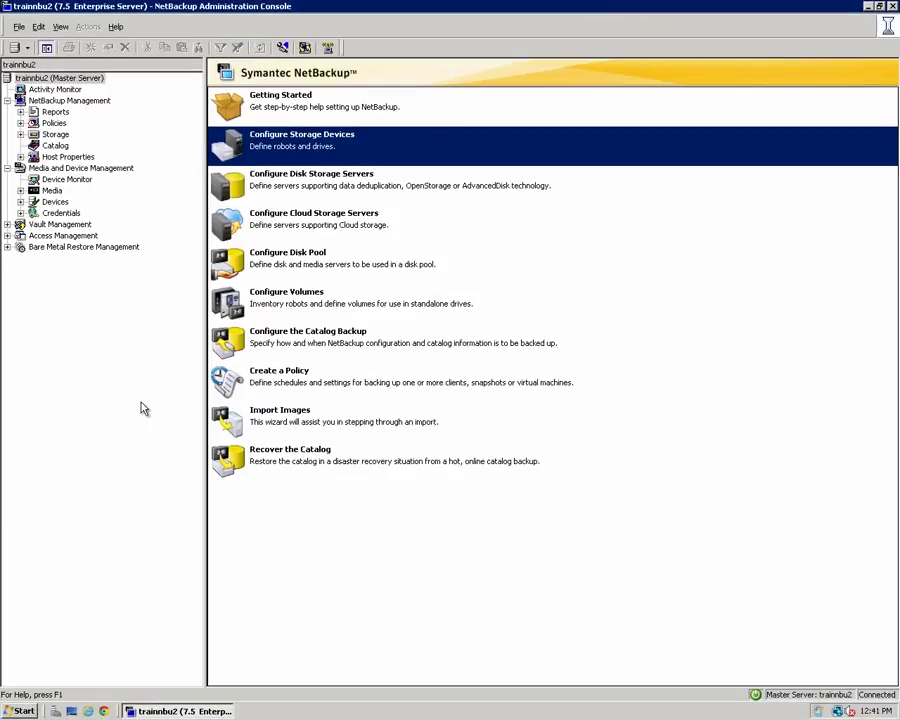
Step: Inventory robot TLD(0) under Devices > Robots, adding tapes AB0001–AB0010 to the volume configuration
left_click(21, 202)
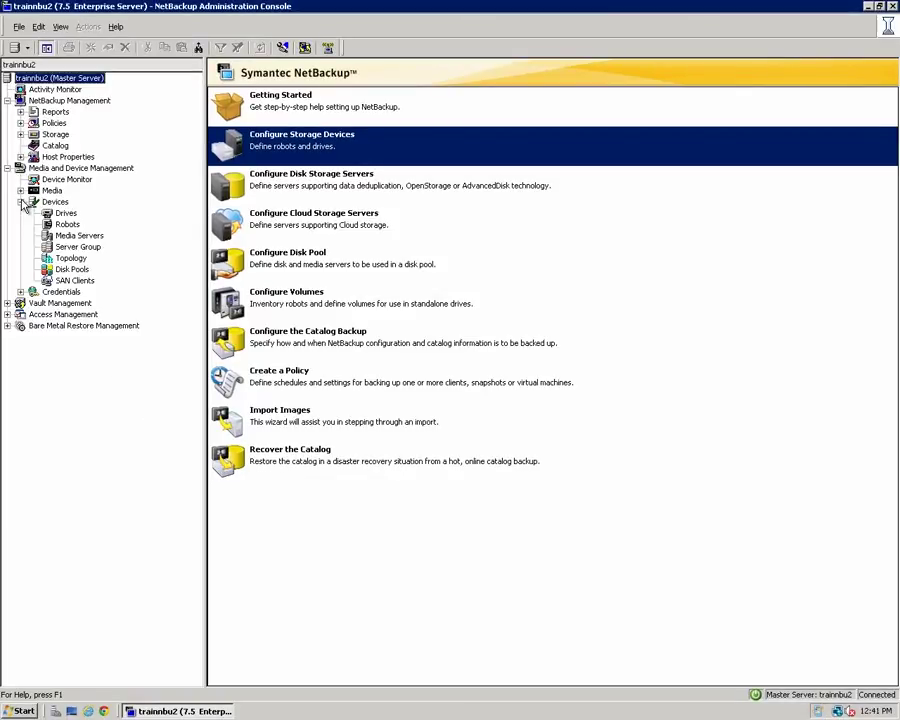
left_click(74, 226)
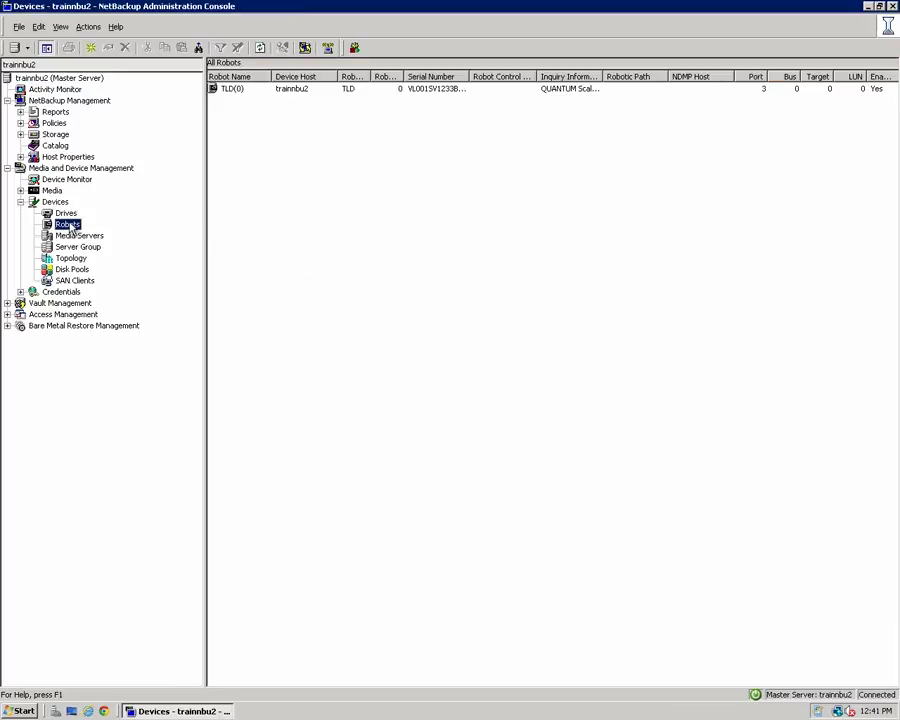
left_click(246, 91)
right_click(247, 96)
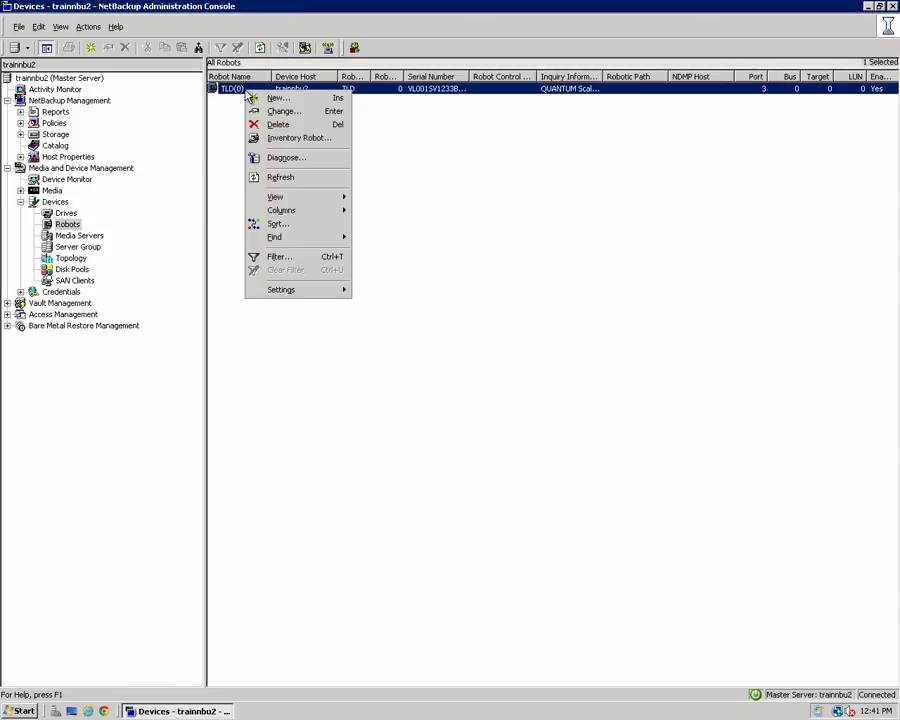
left_click(274, 137)
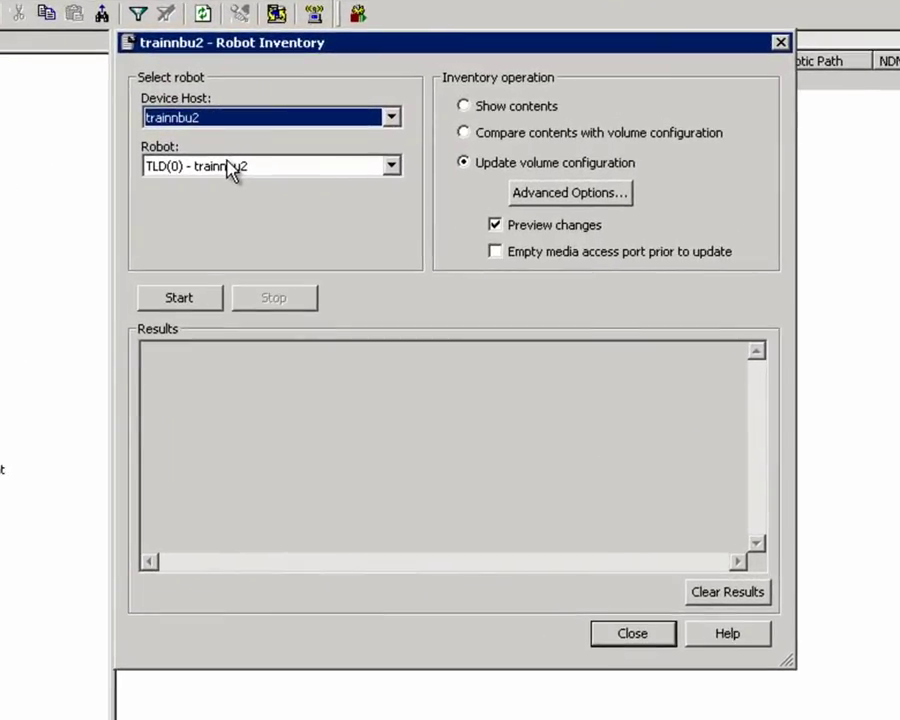
left_click(184, 299)
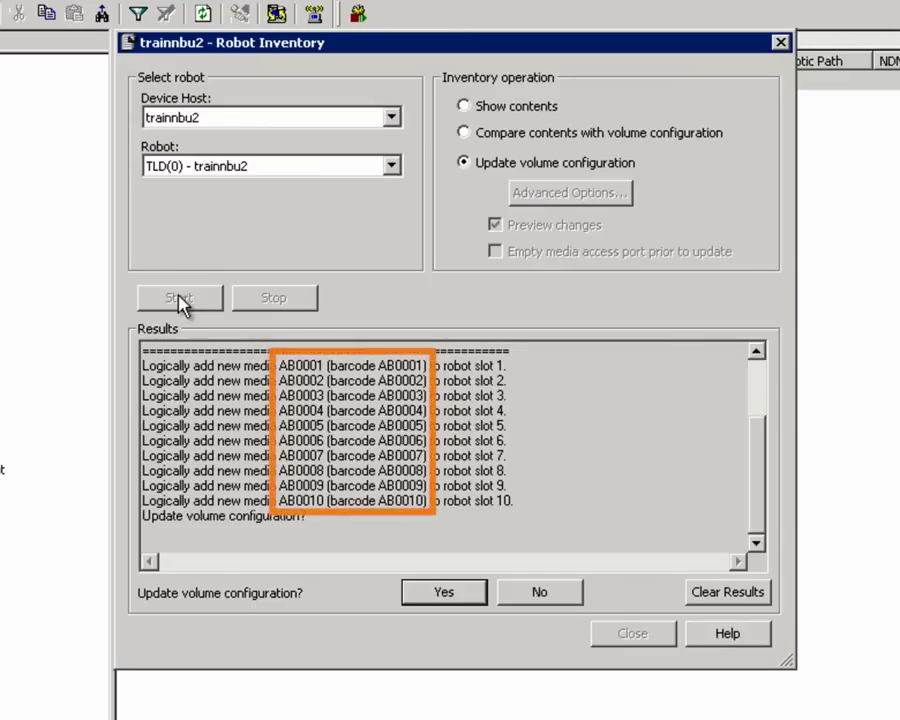
left_click(443, 593)
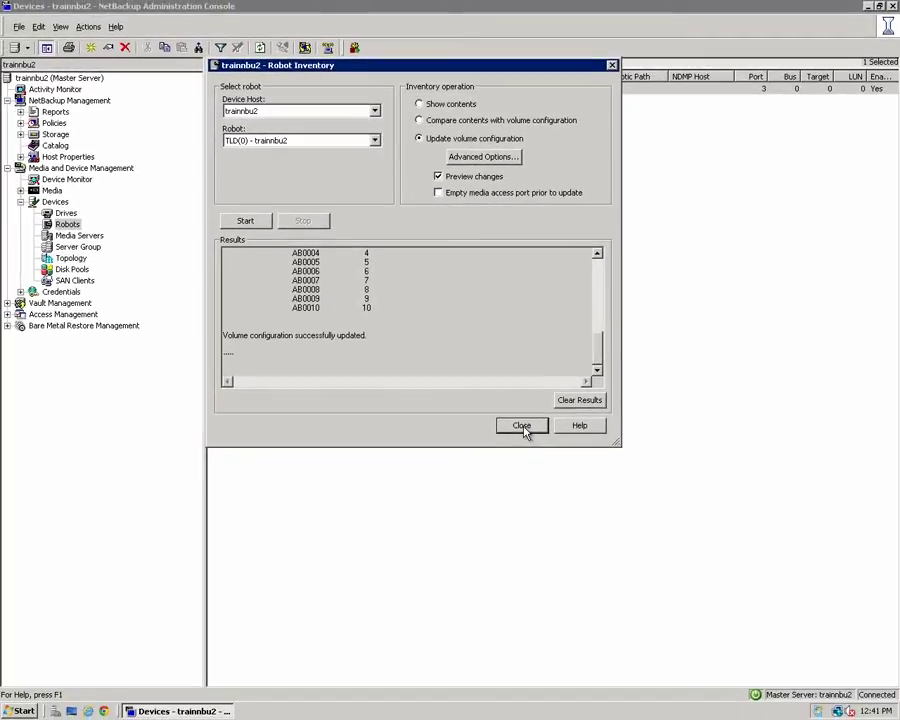
left_click(522, 427)
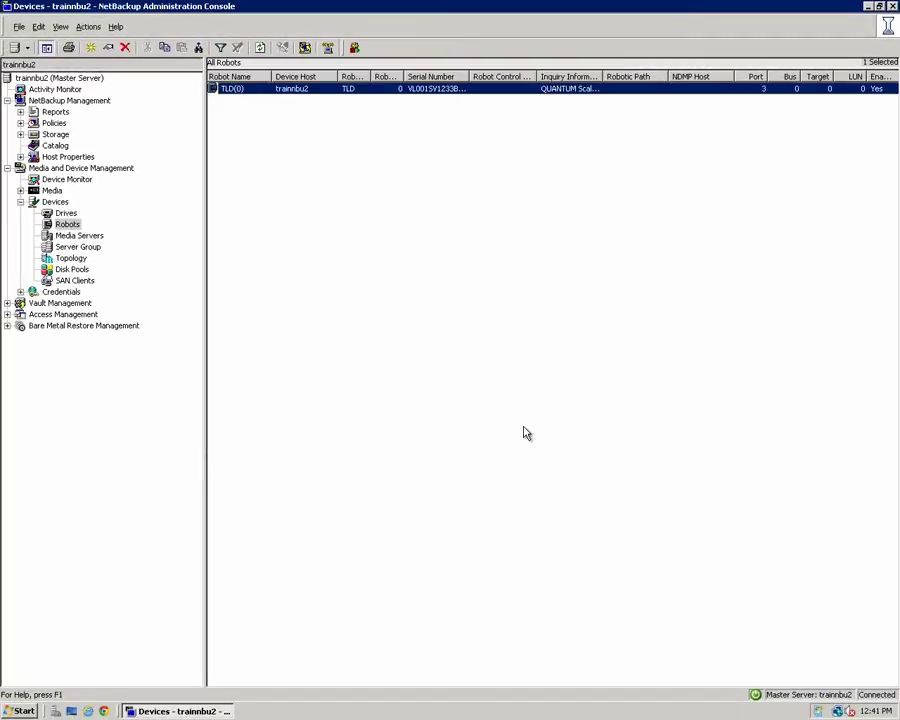
Step: Start a new MS-Windows policy named VTLBackup in the policy wizard
left_click(54, 122)
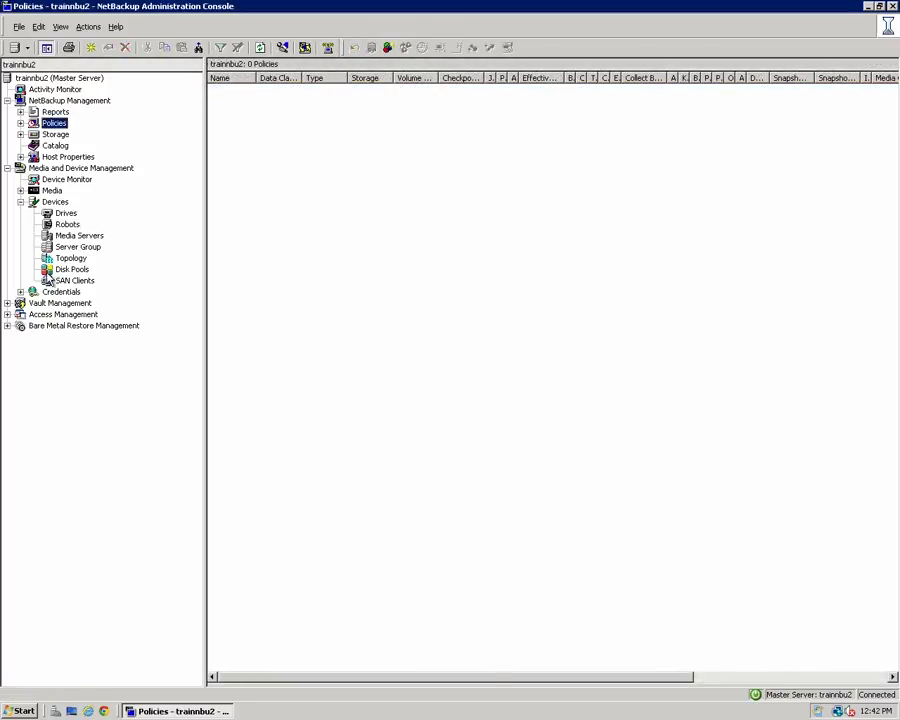
left_click(20, 122)
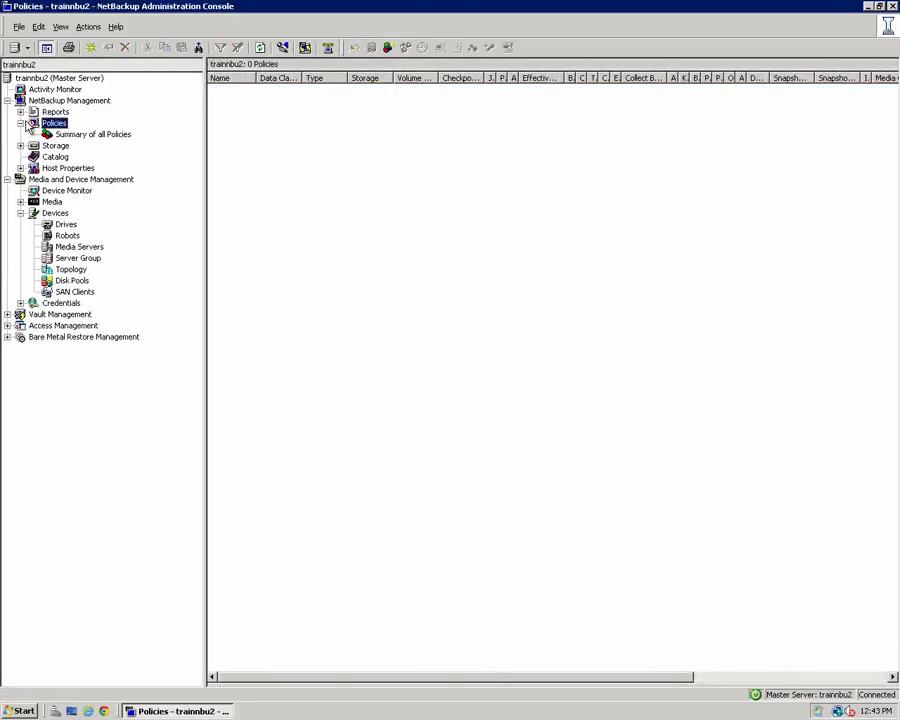
right_click(61, 126)
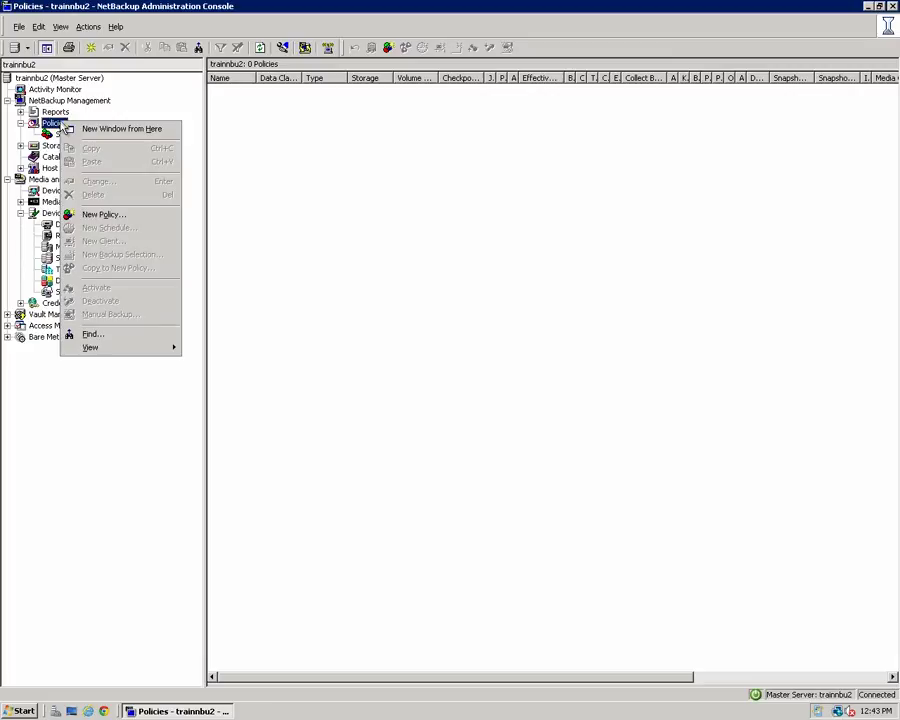
left_click(99, 216)
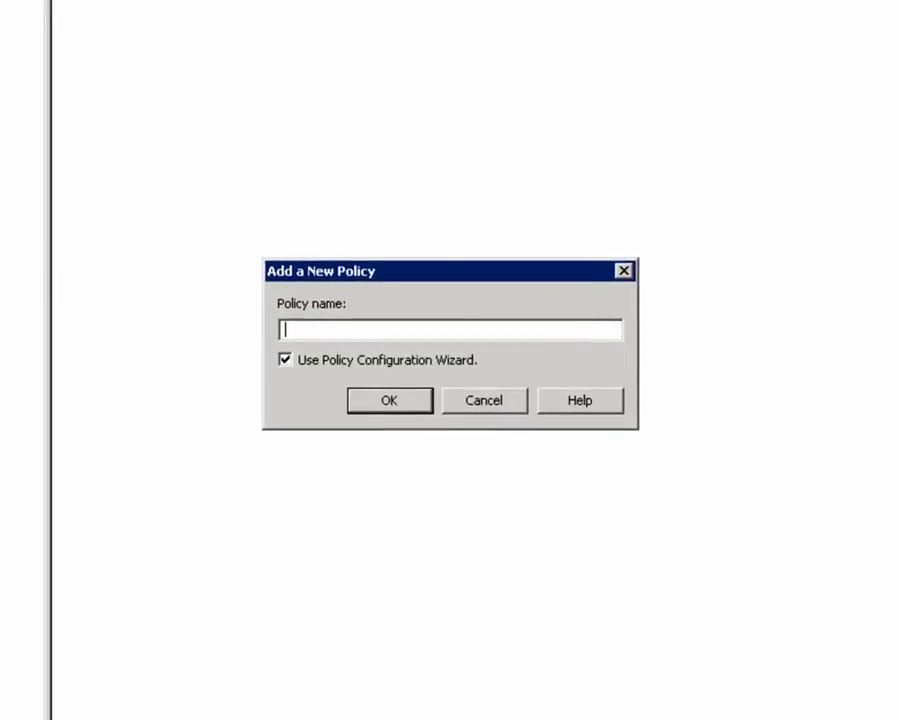
type("VTLBackup")
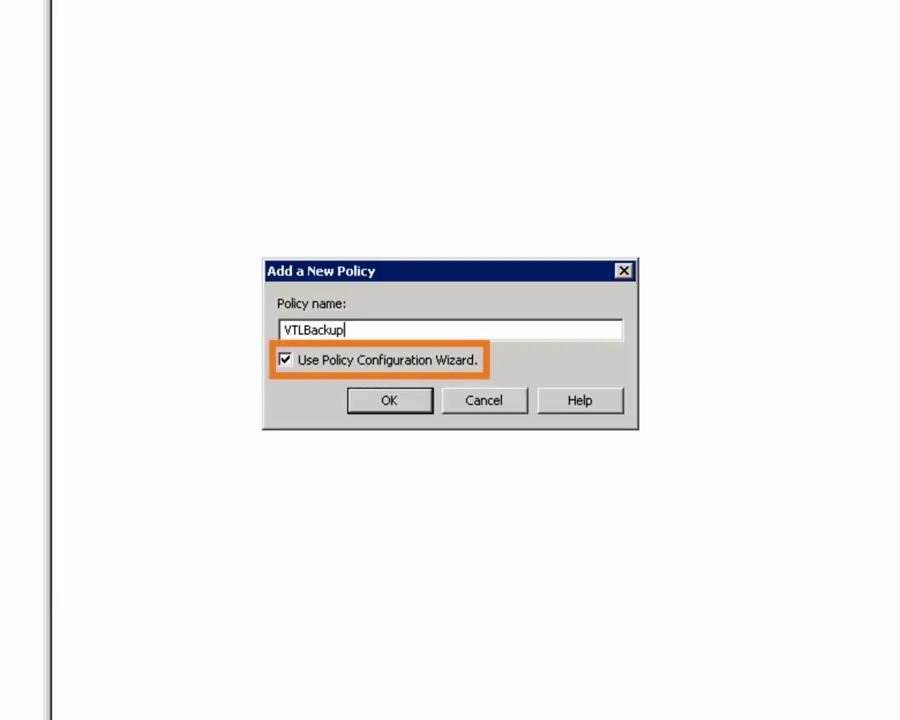
left_click(392, 408)
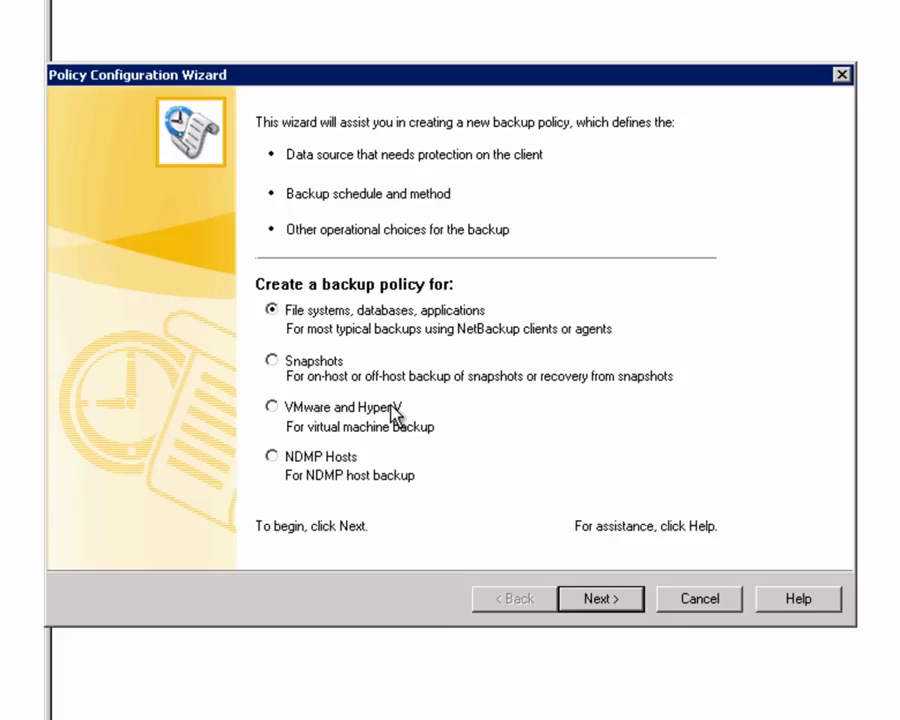
left_click(590, 600)
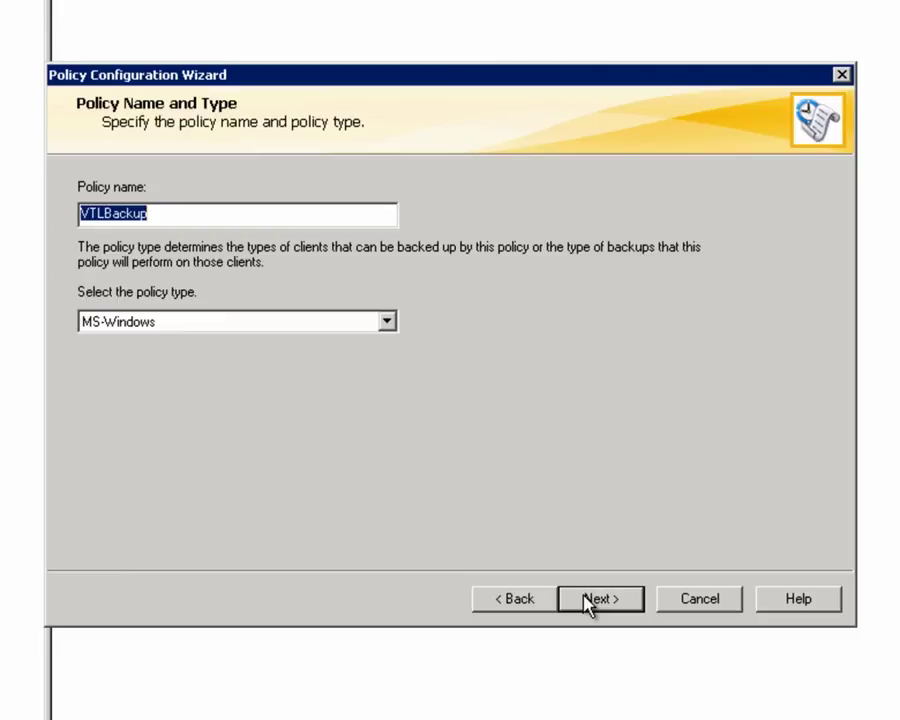
left_click(588, 603)
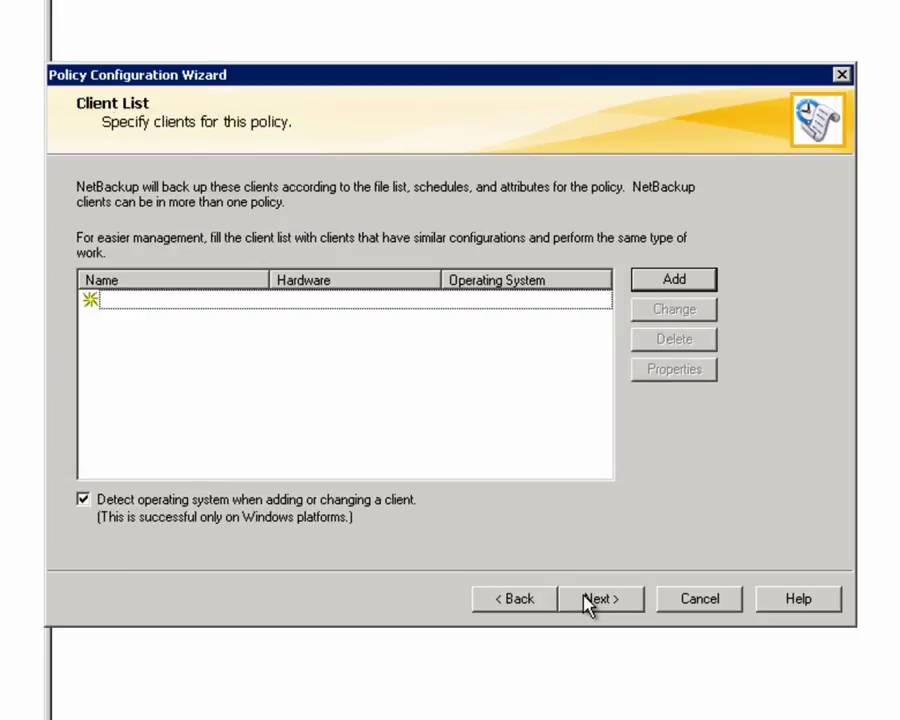
Step: Add client trainnbu2 and backup selection c:\BackMeUp, keep default schedules, and save the policy
left_click(650, 283)
type("trainnbu2")
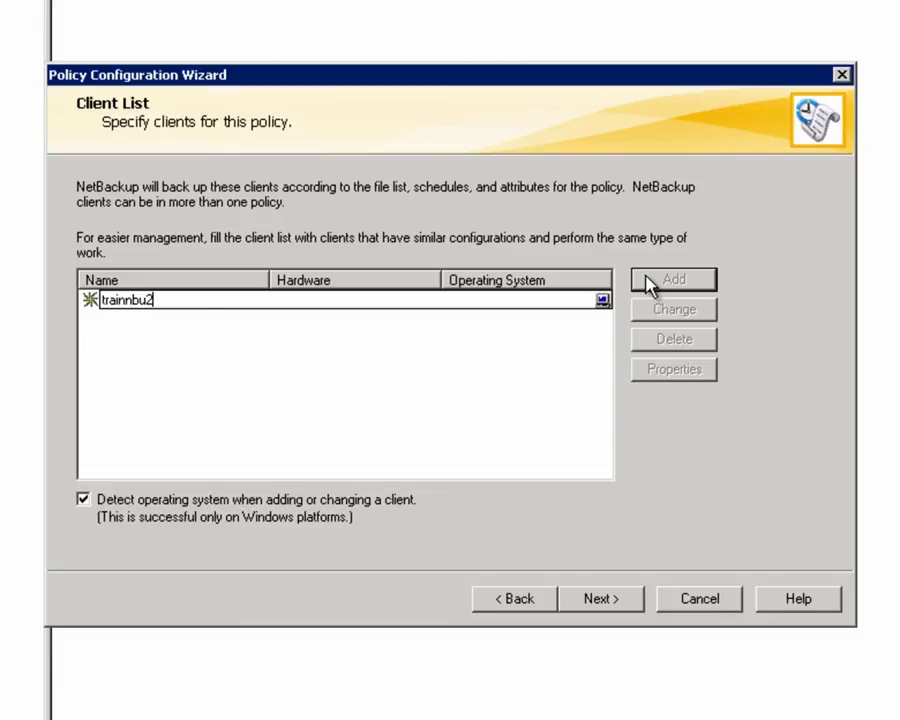
key("Return")
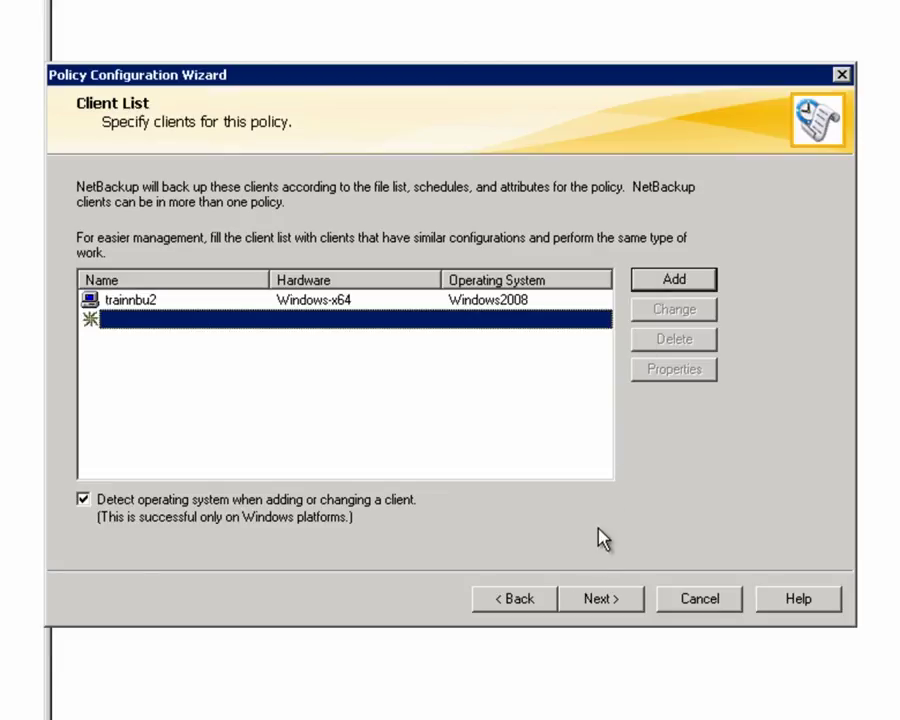
left_click(588, 601)
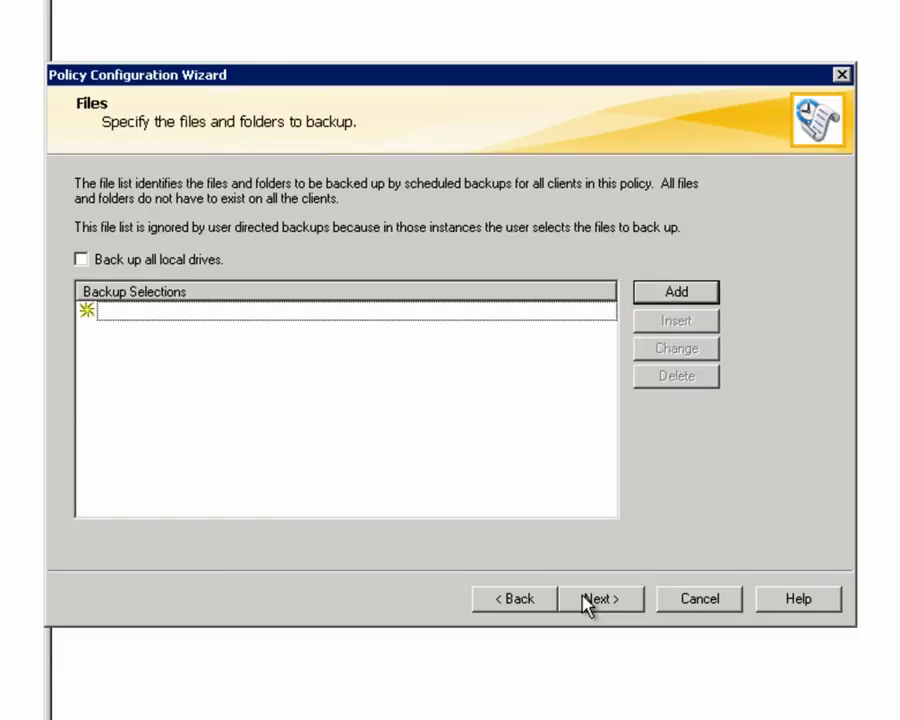
left_click(672, 297)
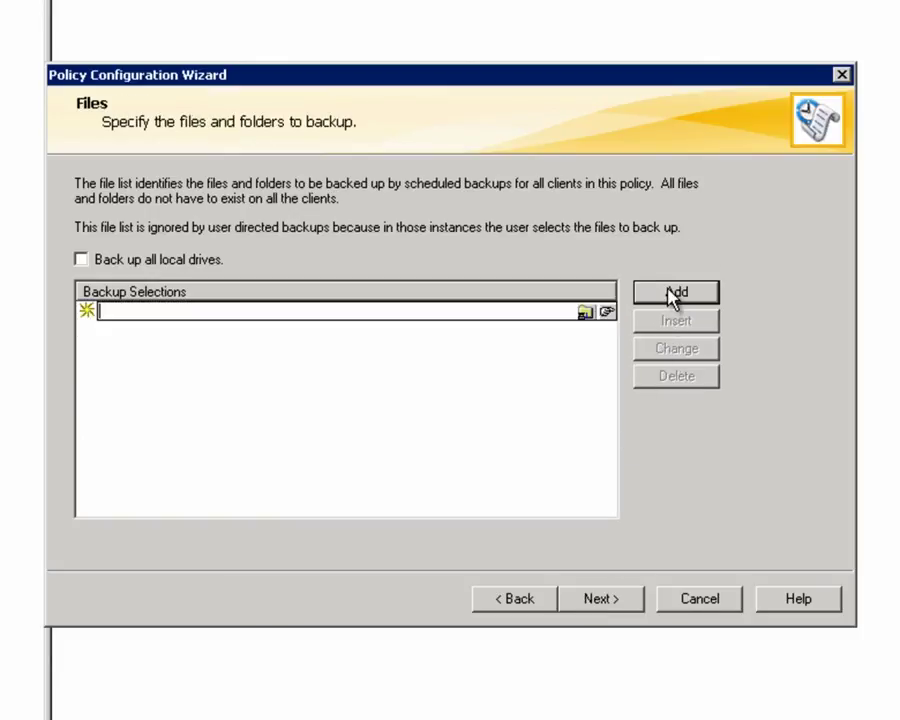
type("c:\\BackMeUp")
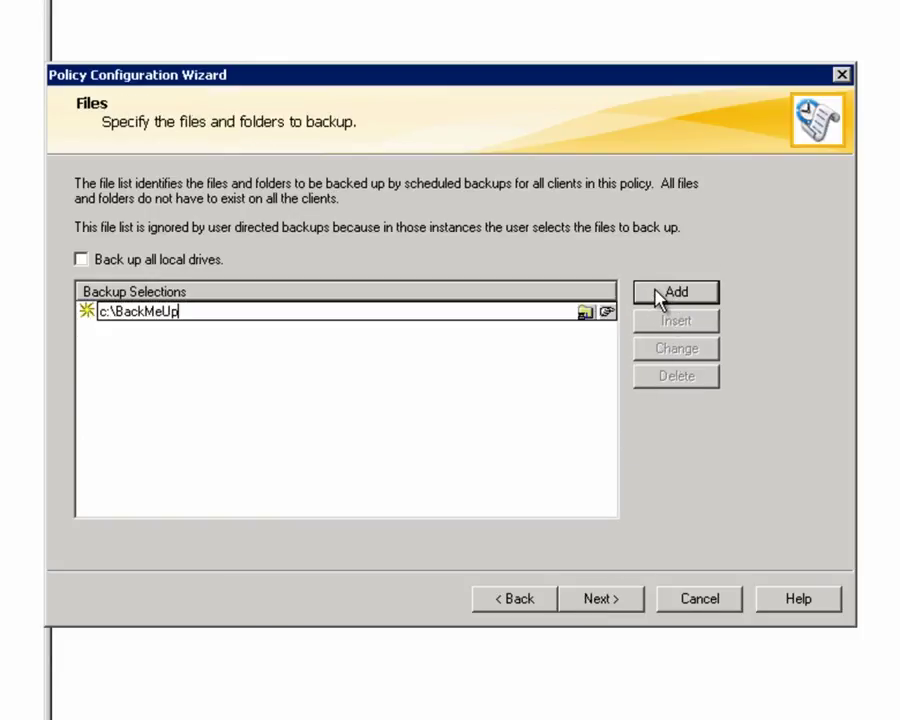
left_click(590, 599)
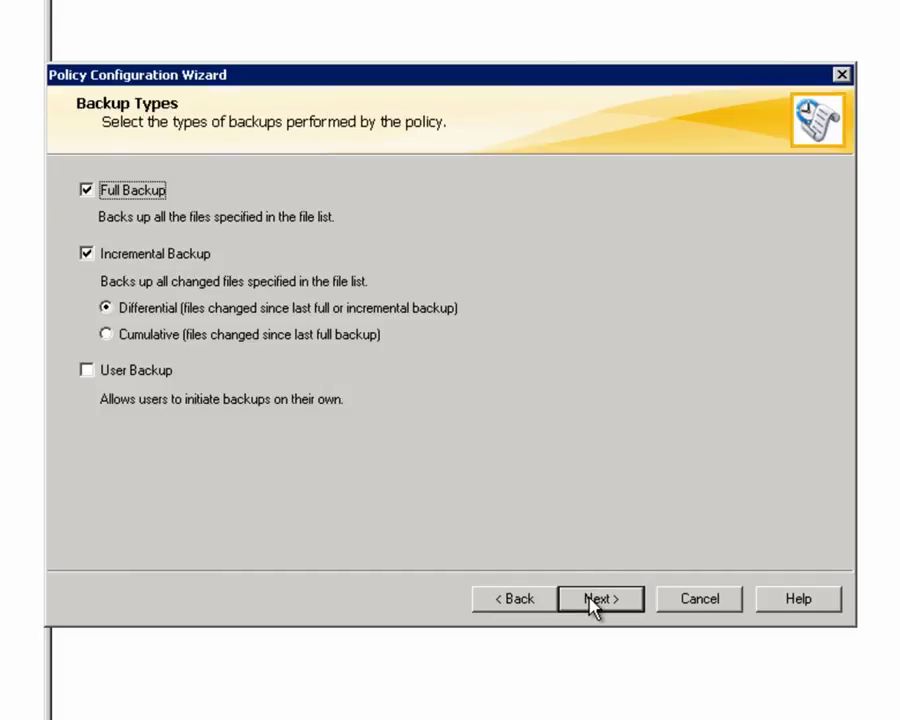
left_click(595, 603)
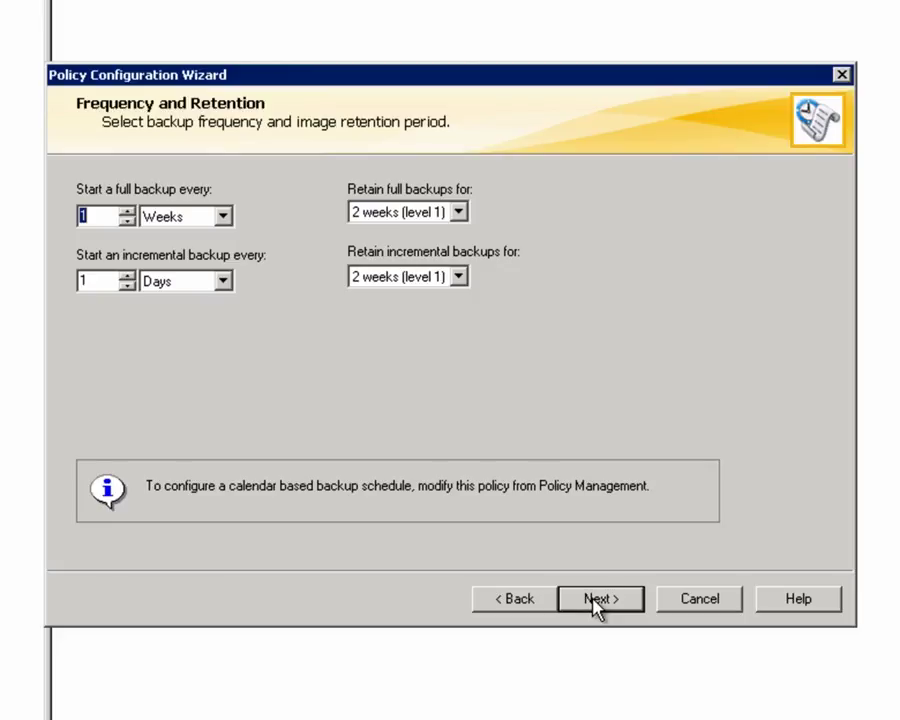
left_click(596, 604)
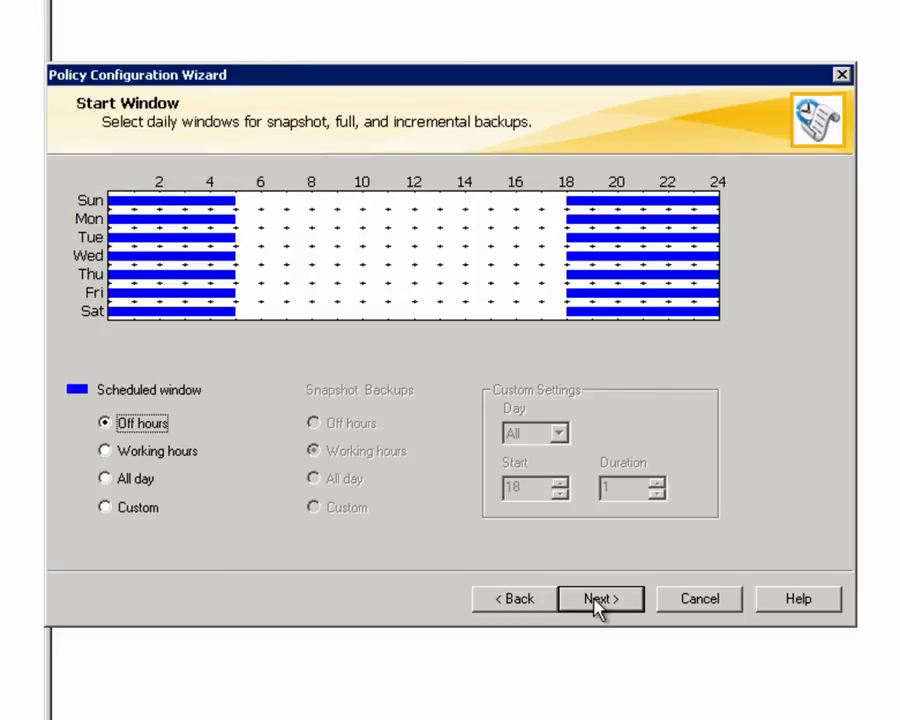
left_click(597, 604)
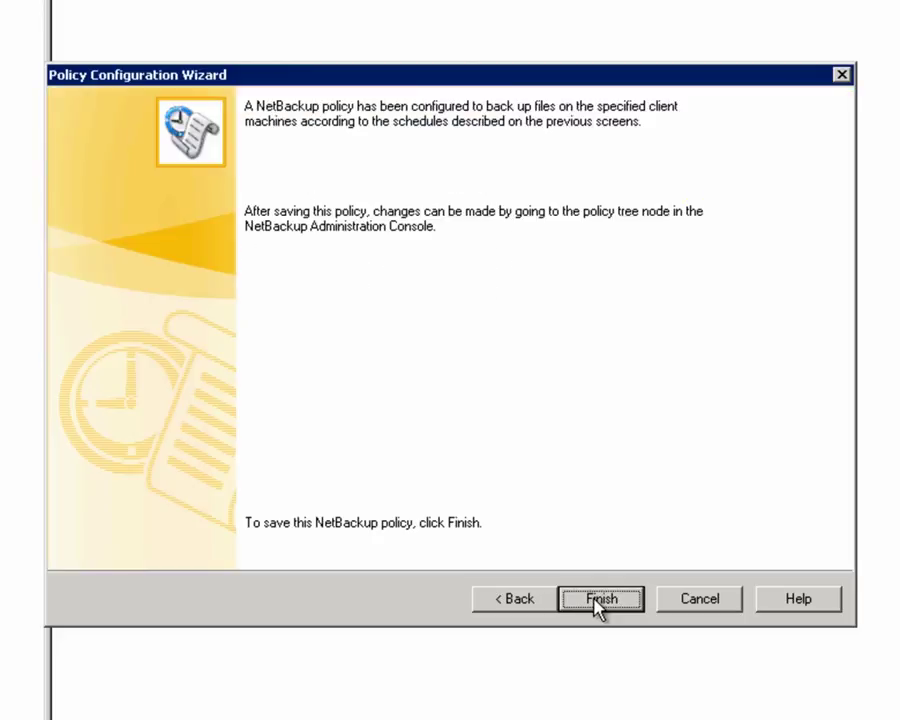
left_click(600, 600)
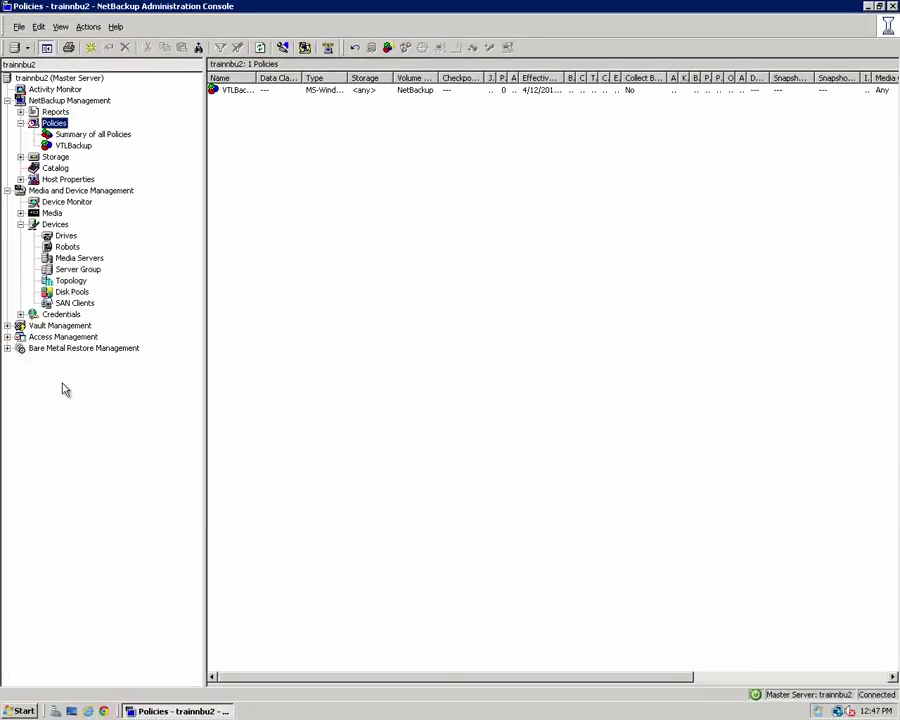
Step: Set the VTLBackup policy's storage to the TestVTL storage unit and save the change
double_click(74, 146)
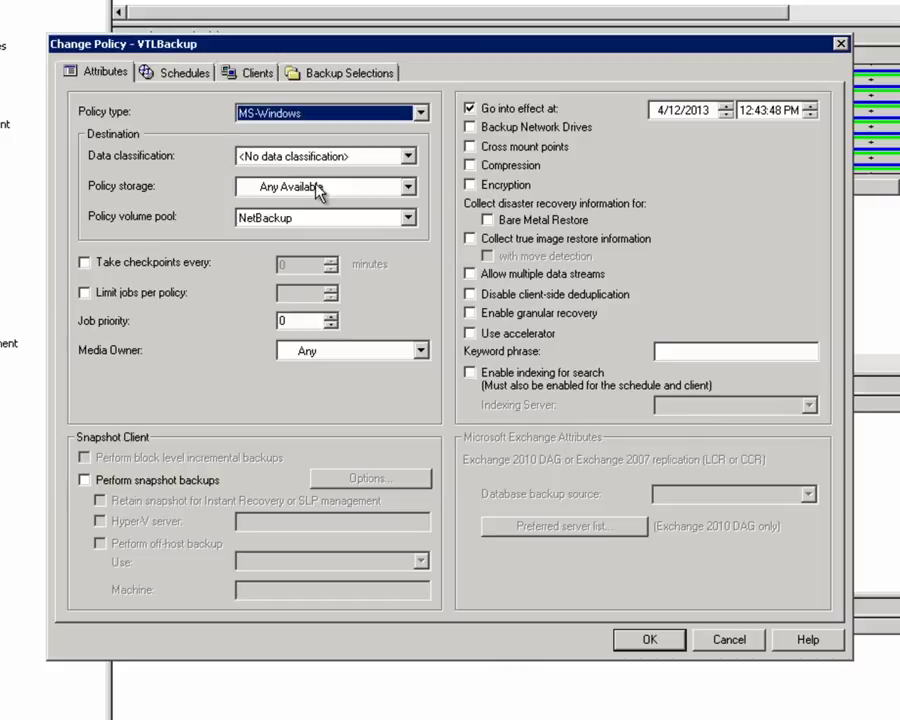
left_click(319, 188)
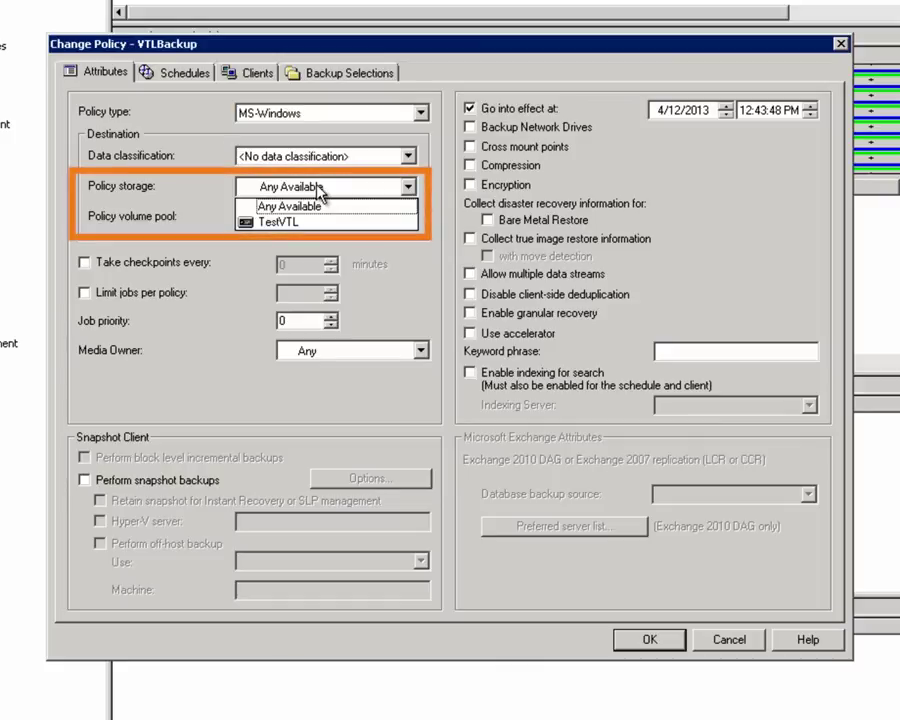
left_click(311, 222)
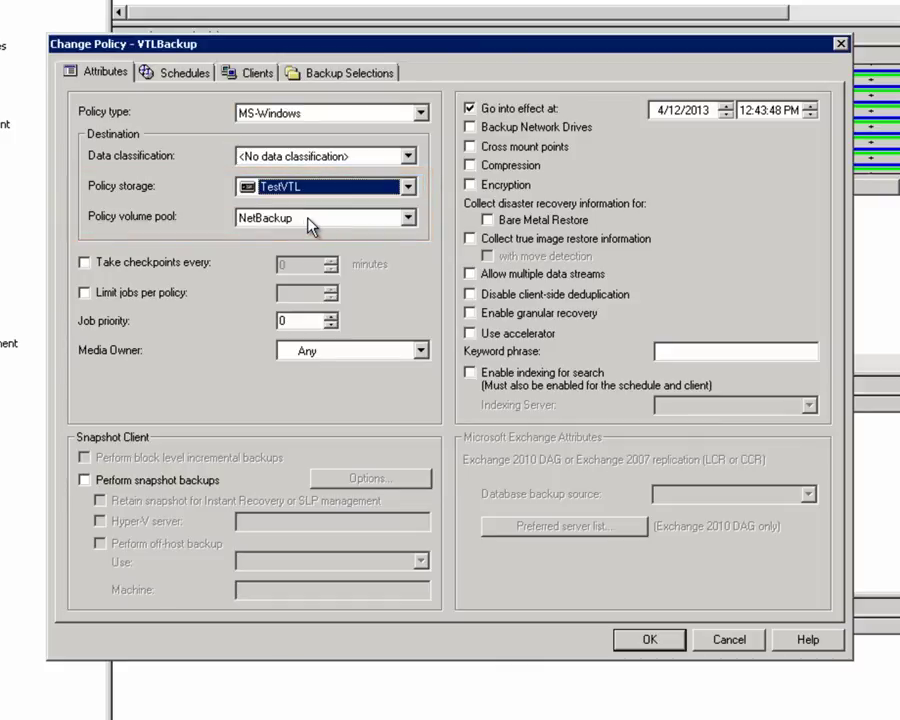
left_click(646, 639)
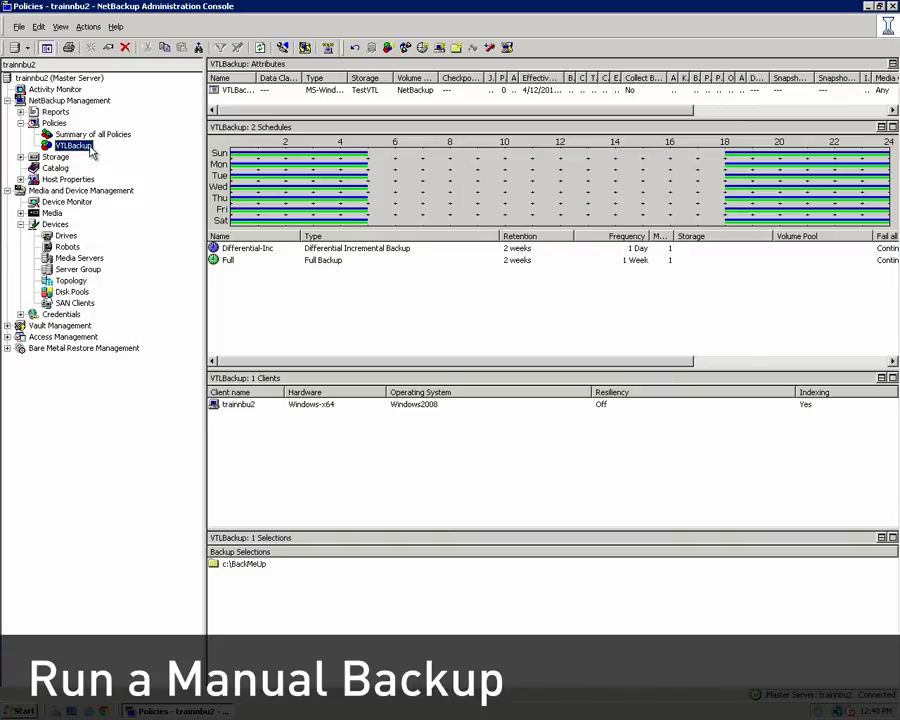
Step: Launch a manual backup of VTLBackup using the Full schedule for client trainnbu2
right_click(92, 150)
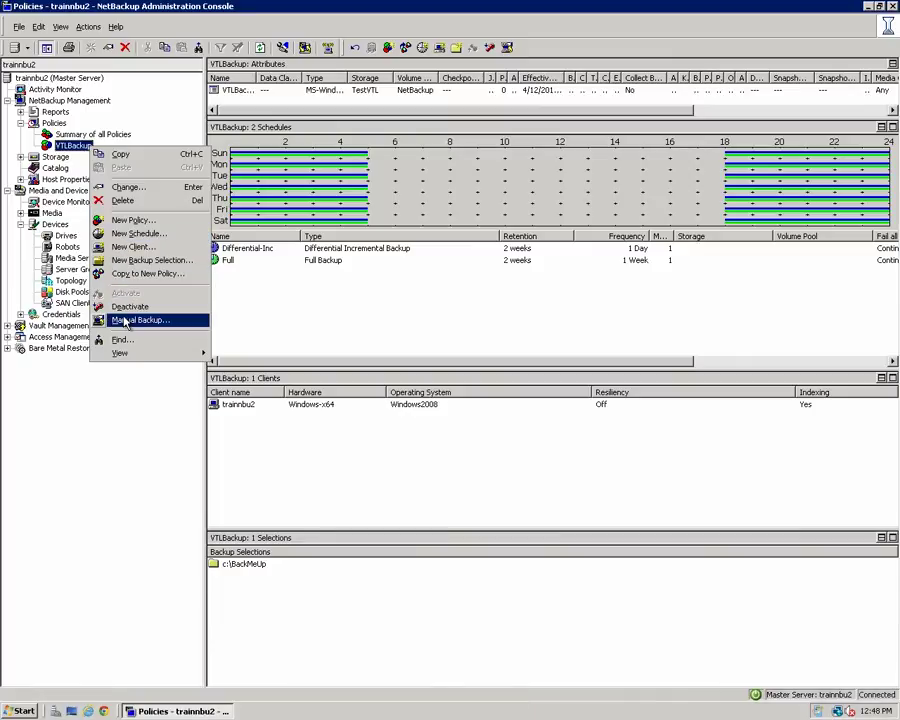
left_click(124, 320)
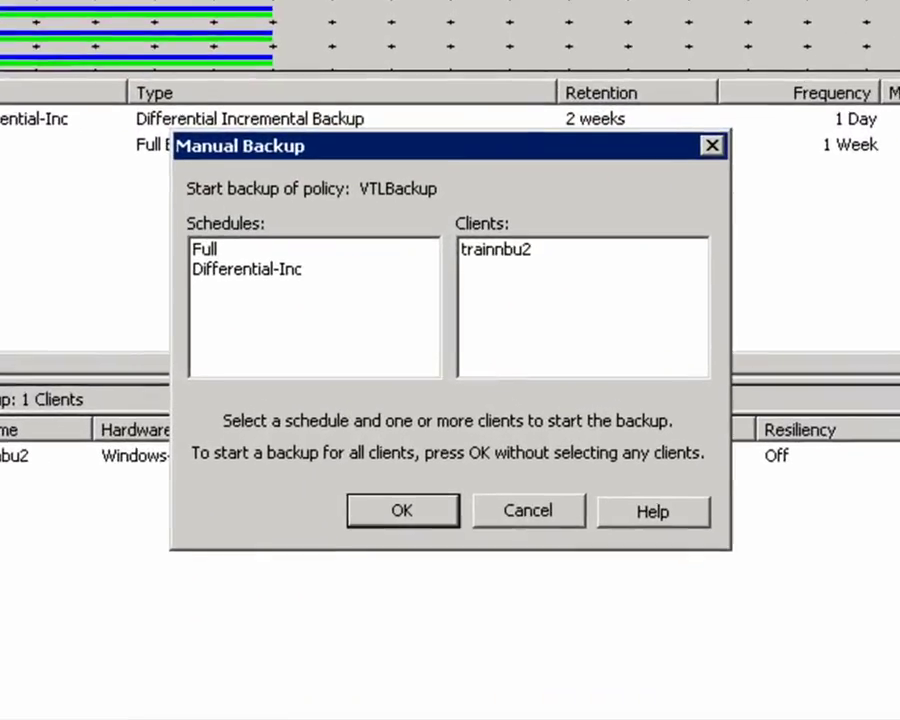
left_click(221, 248)
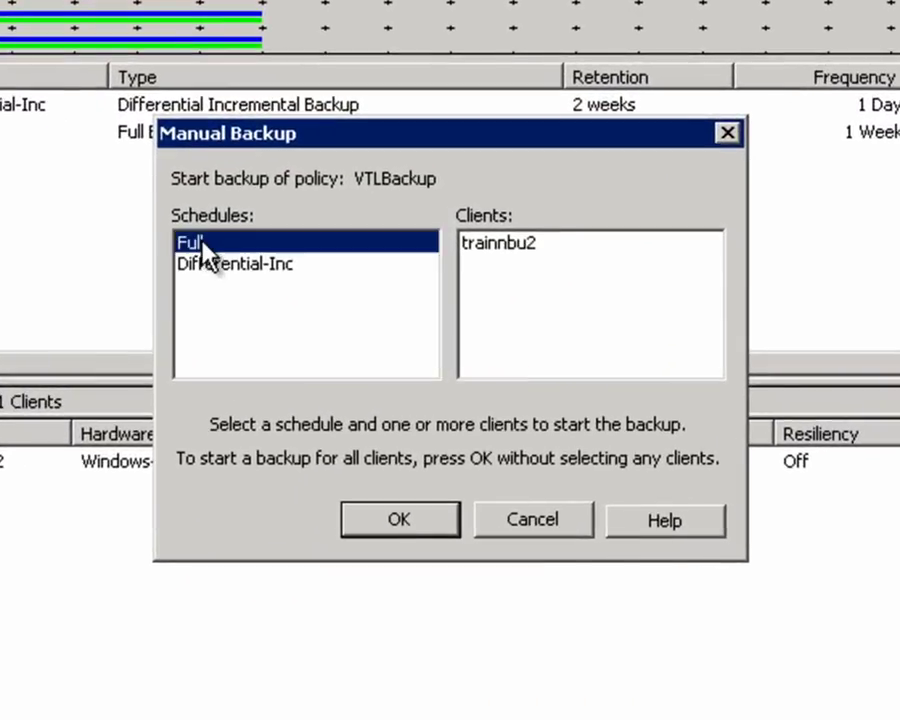
left_click(490, 245)
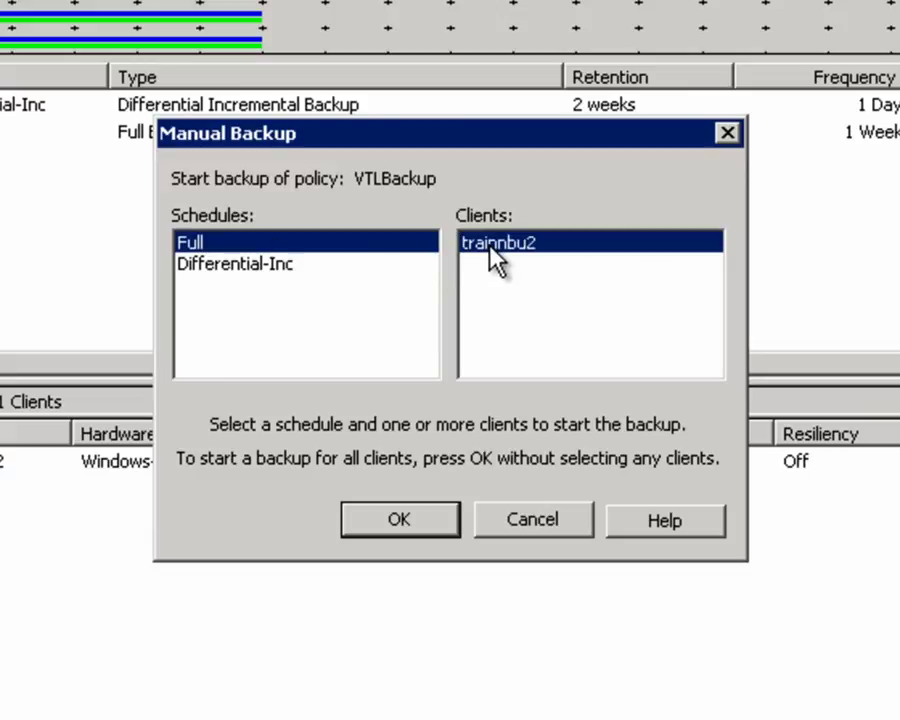
left_click(378, 531)
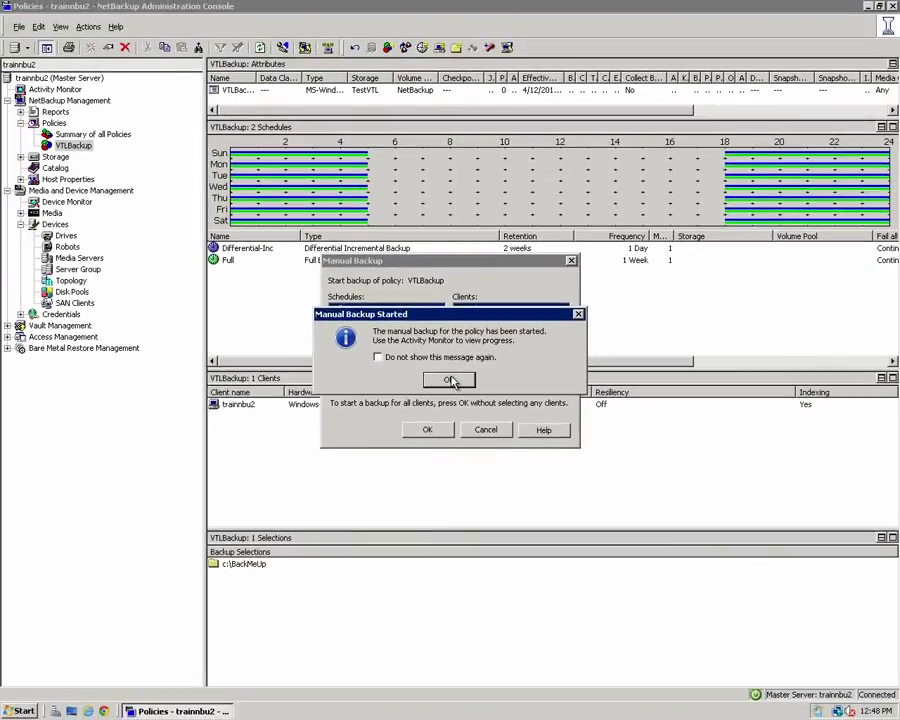
left_click(449, 380)
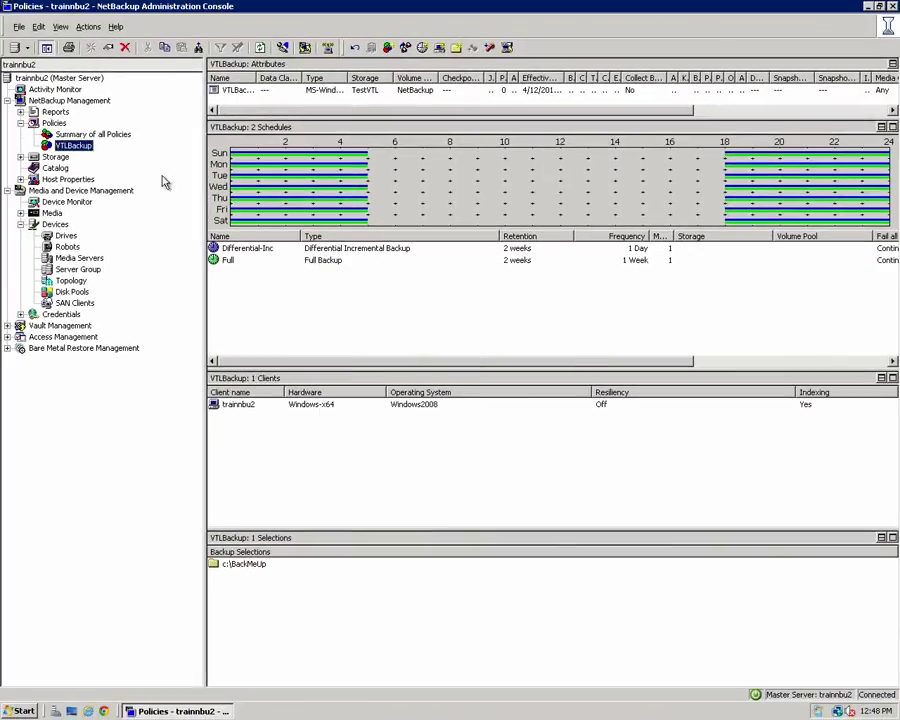
left_click(52, 90)
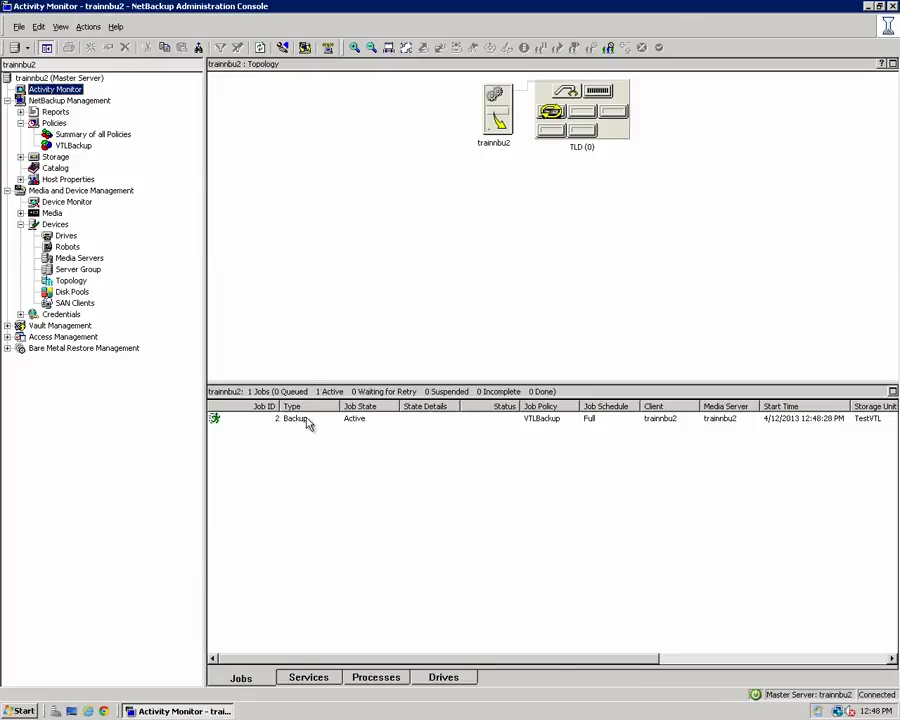
Step: Open backup job 2's detailed status log to follow its progress writing to TestVTL
double_click(308, 420)
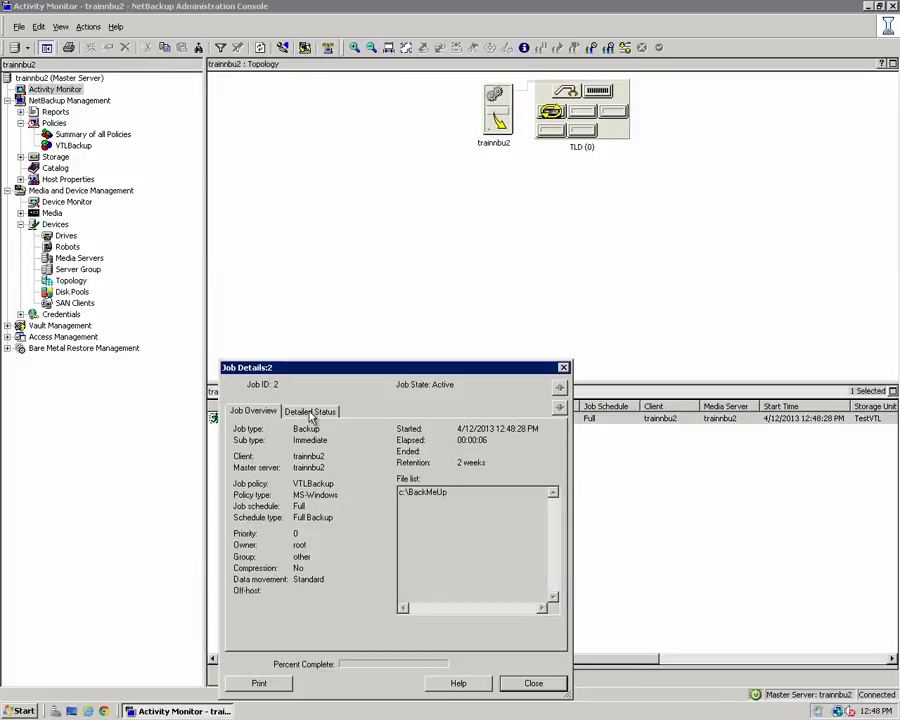
left_click(310, 412)
left_click_drag(338, 341, 347, 292)
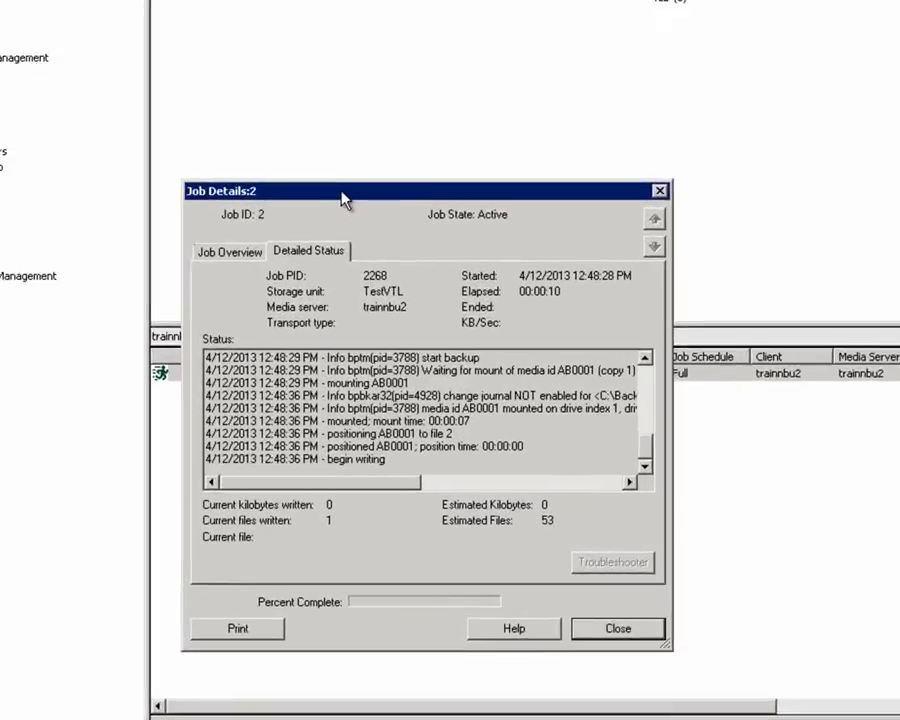